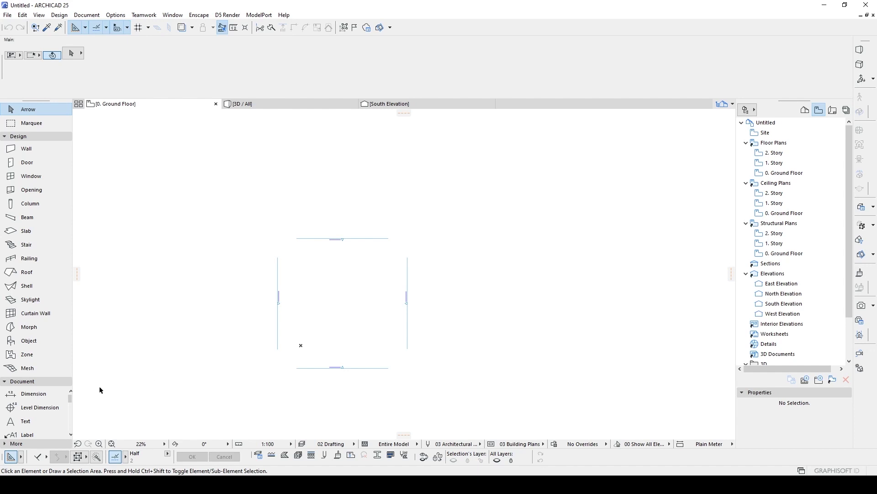
# Collapse the Toolbox's Design section to reveal the full set of Document tools.
pyautogui.click(2, 139)
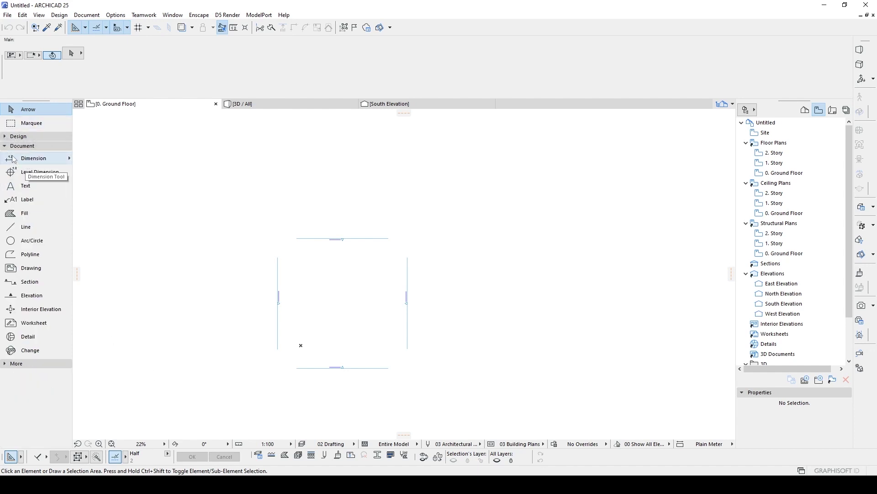
# Pick the Fill tool and set its Info Box category to Drafting Fill.
pyautogui.click(28, 217)
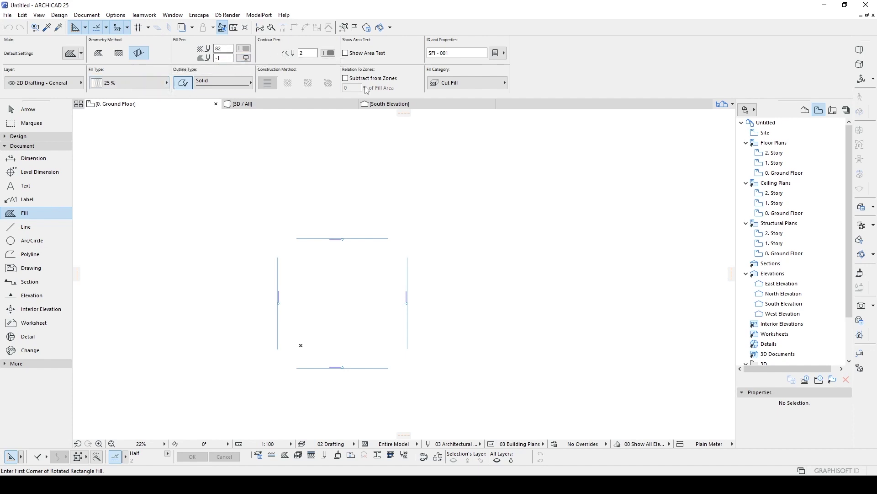
pyautogui.click(453, 87)
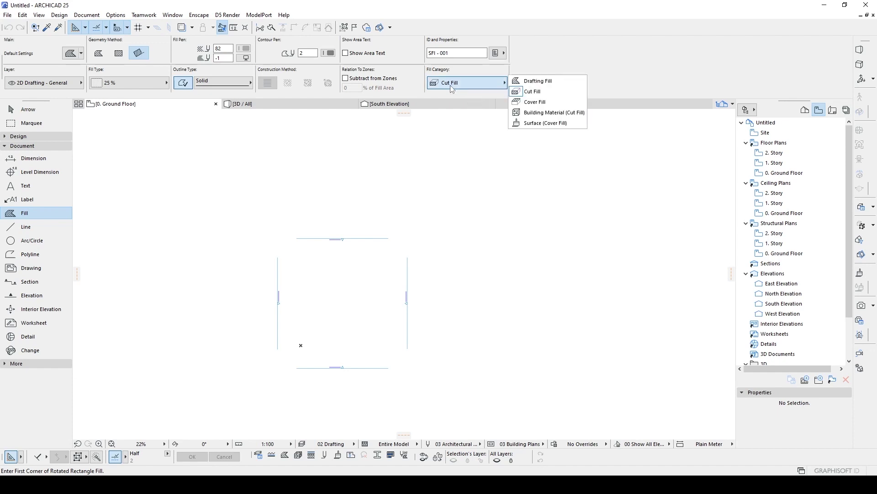
pyautogui.click(531, 82)
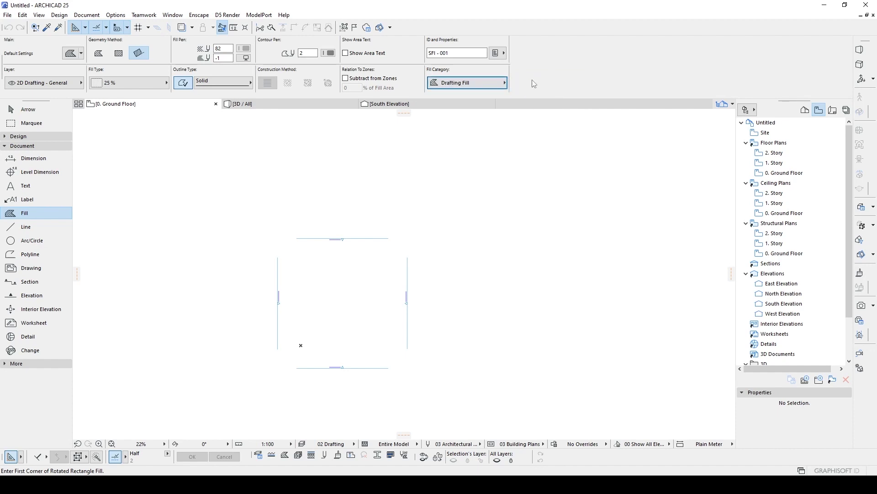
pyautogui.click(474, 86)
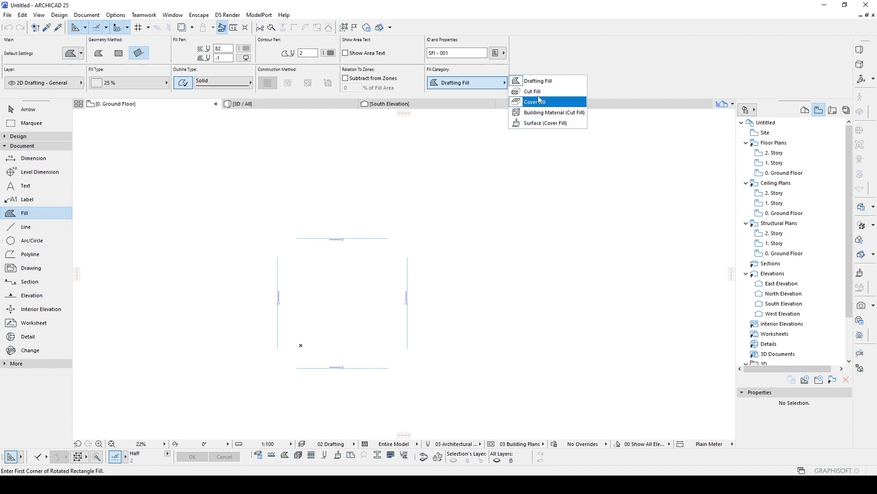
# Draw a rectangular fill in the middle of the plan using the Rectangle geometry method.
pyautogui.click(551, 70)
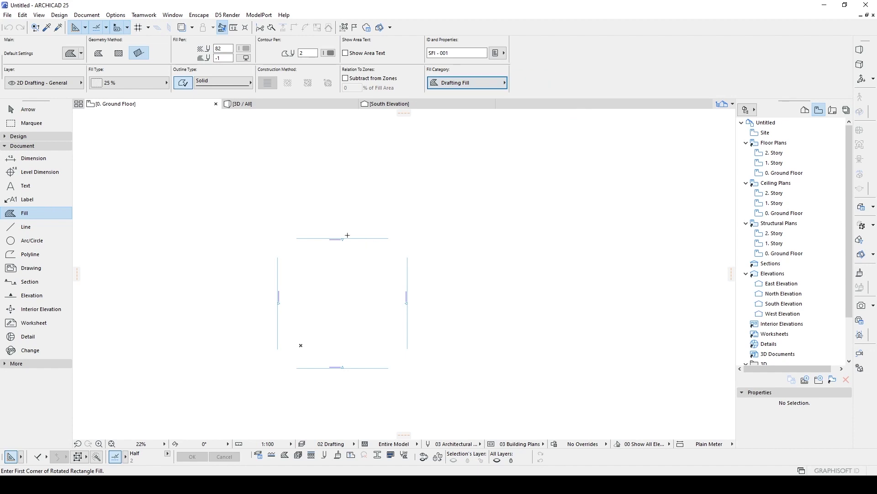
pyautogui.click(117, 57)
pyautogui.scroll(3, 270, 278)
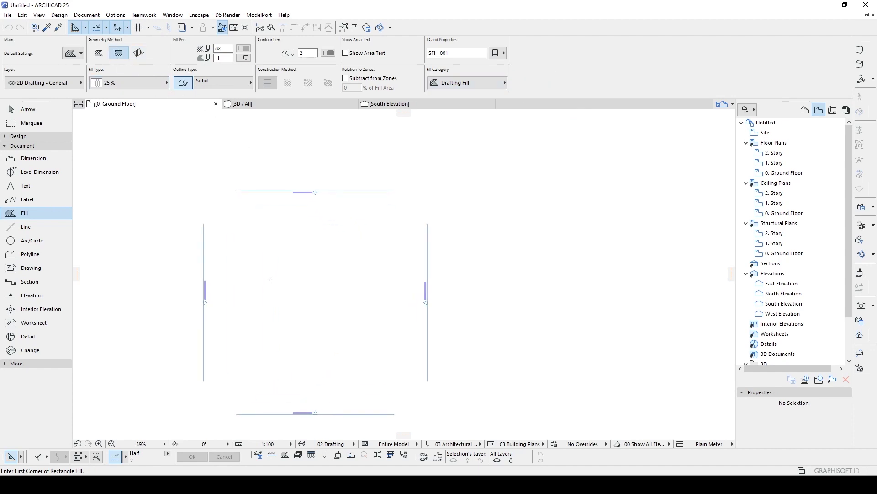
pyautogui.click(306, 251)
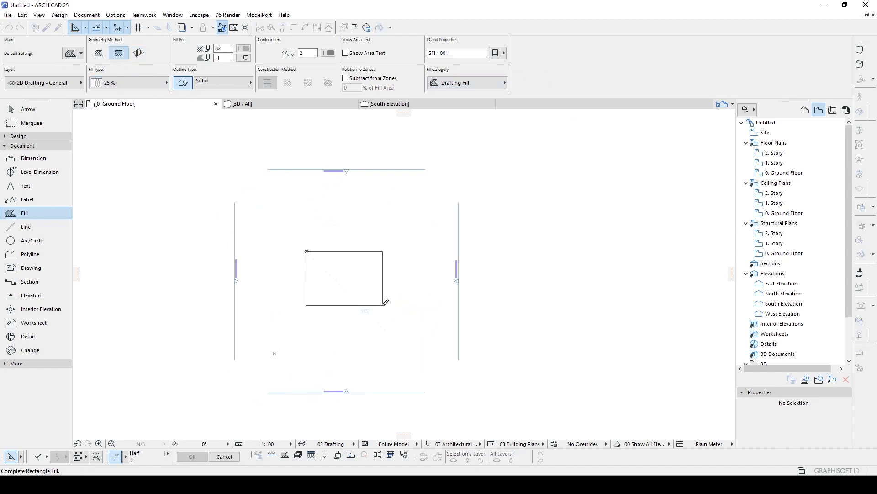
pyautogui.click(385, 302)
# Select the new rectangle fill with the Arrow tool.
pyautogui.scroll(3, 333, 284)
pyautogui.click(37, 108)
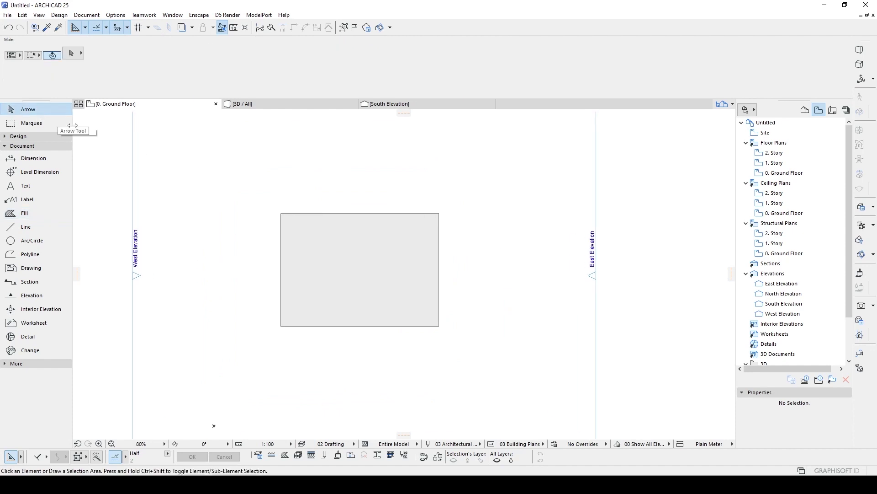
pyautogui.click(343, 257)
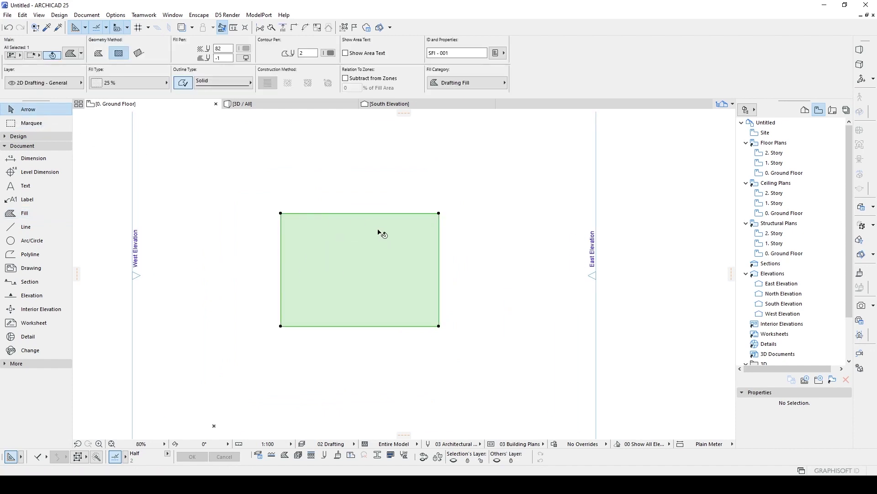
pyautogui.scroll(2, 290, 264)
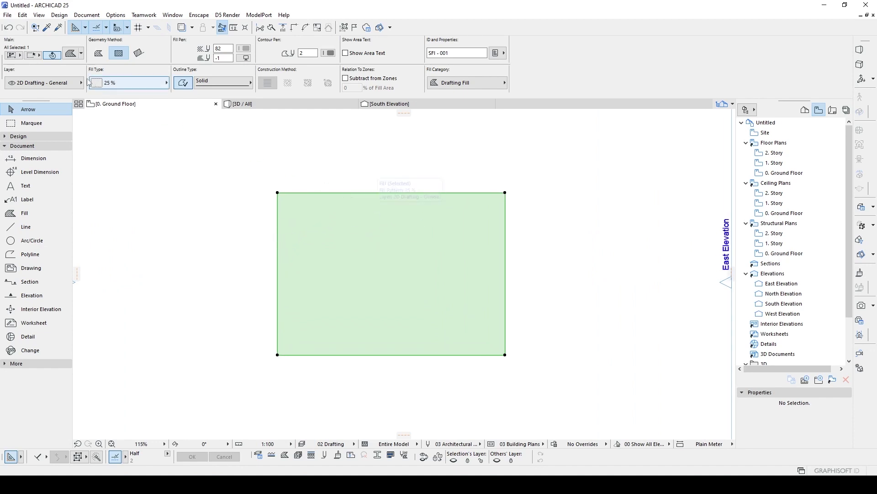
# Review the selected fill's settings without changes, then bring up the Info Box fill pattern catalogue.
pyautogui.click(71, 54)
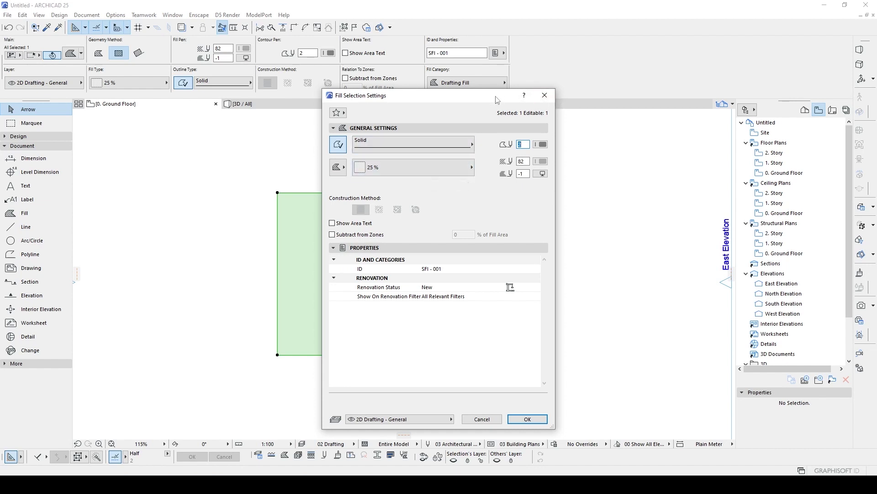
pyautogui.click(545, 95)
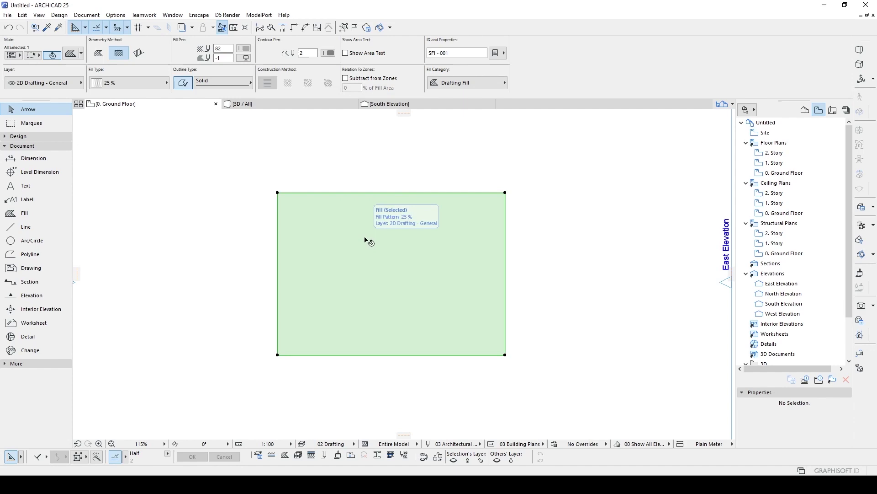
pyautogui.click(129, 85)
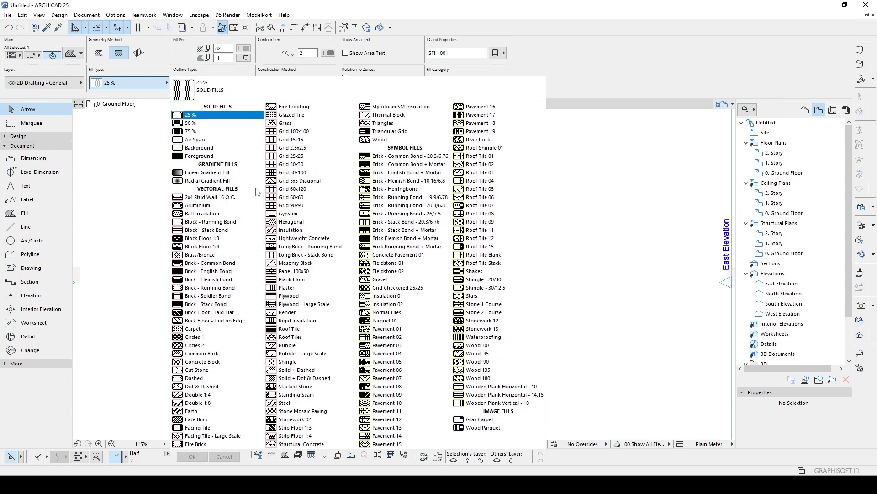
# Try the Plywood pattern on the fill, then switch it to Grid 100x100 and deselect.
pyautogui.press('Escape')
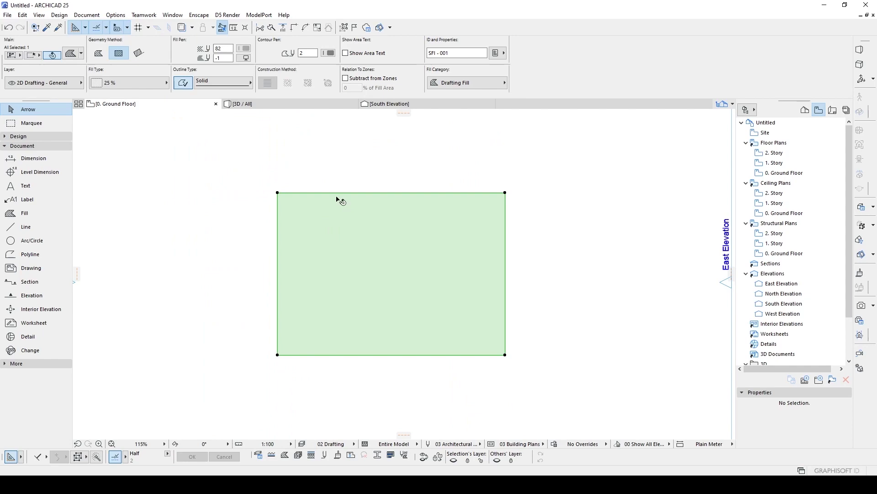
pyautogui.click(129, 83)
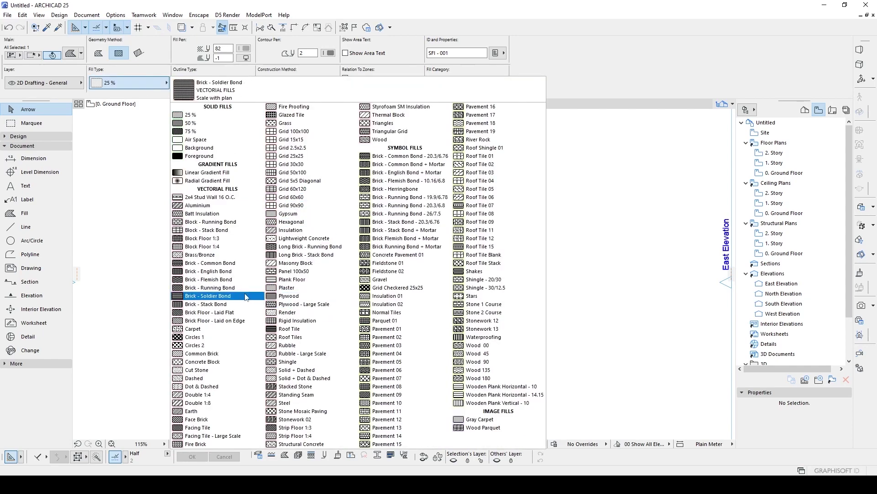
pyautogui.click(289, 296)
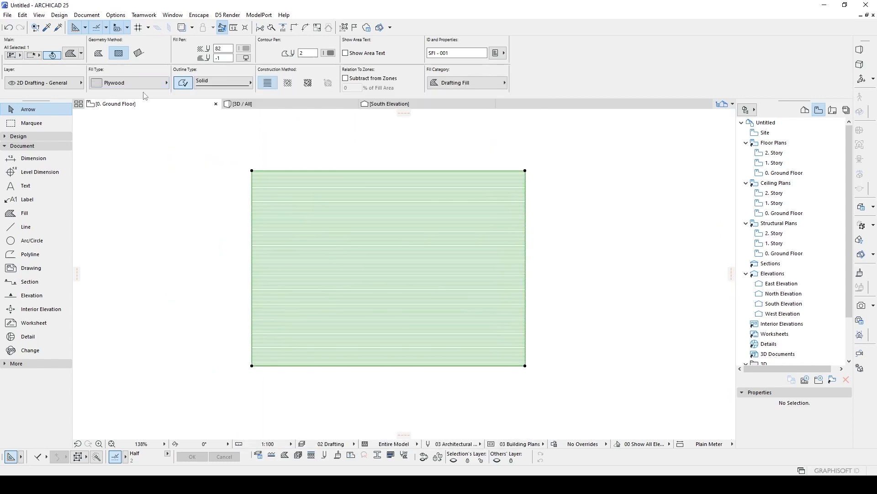
pyautogui.click(129, 83)
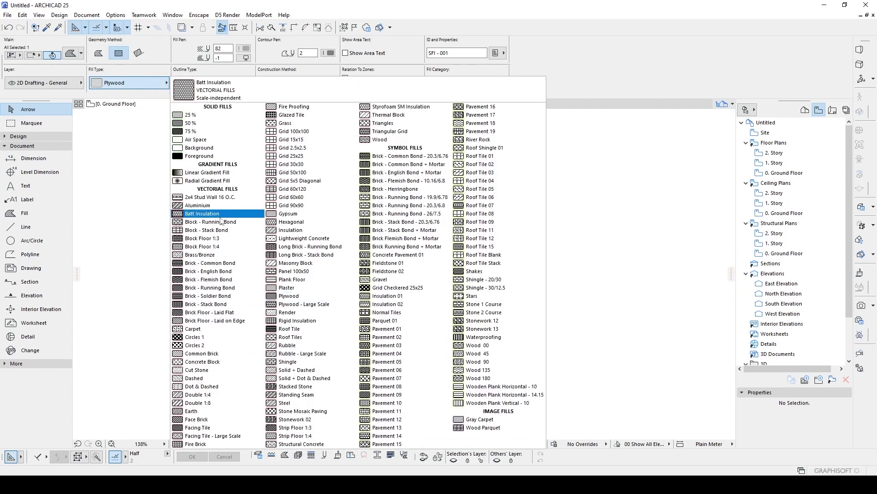
pyautogui.click(300, 133)
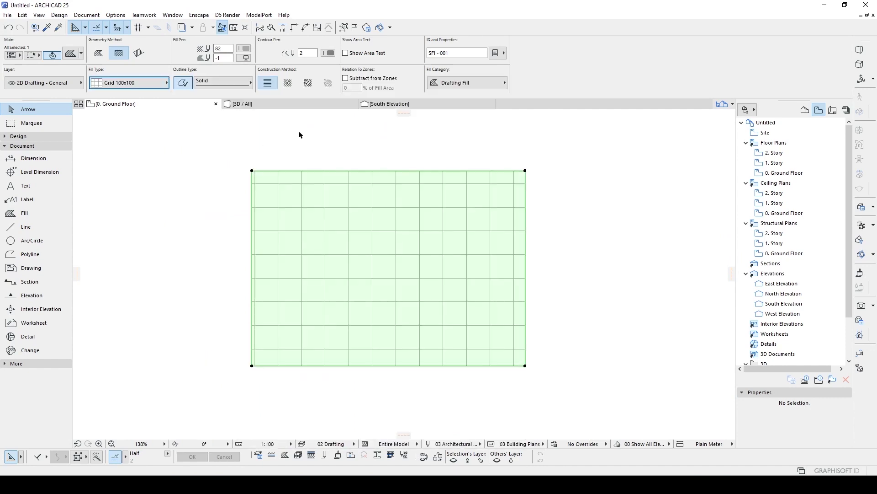
pyautogui.scroll(3, 401, 287)
pyautogui.click(637, 260)
pyautogui.scroll(-3, 384, 179)
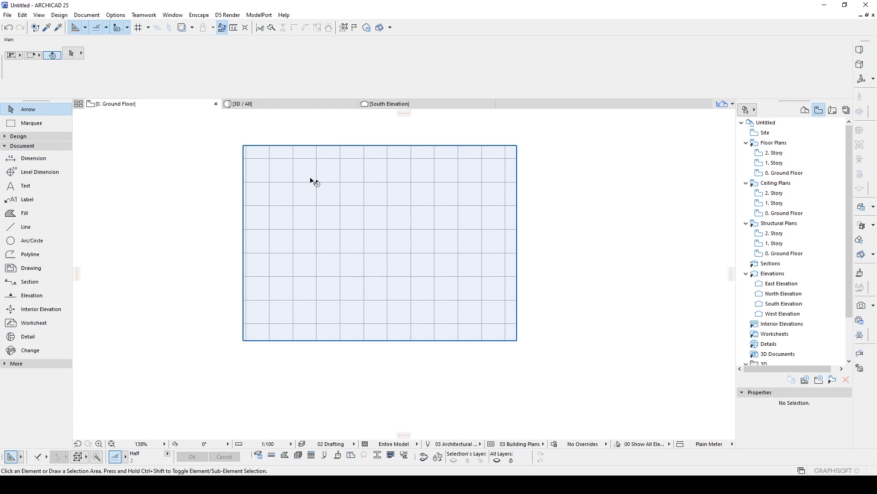
# Link the fill's pattern to a fill origin placed at the rectangle's lower-left corner.
pyautogui.moveTo(346, 182)
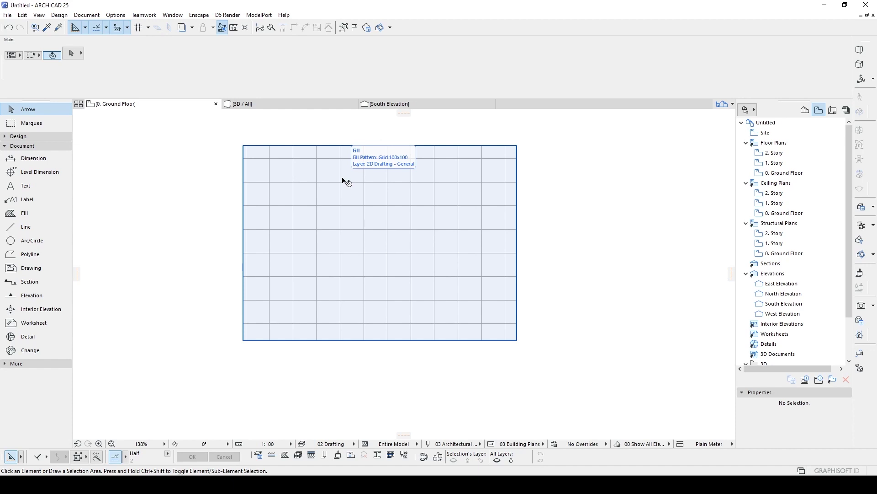
pyautogui.click(346, 182)
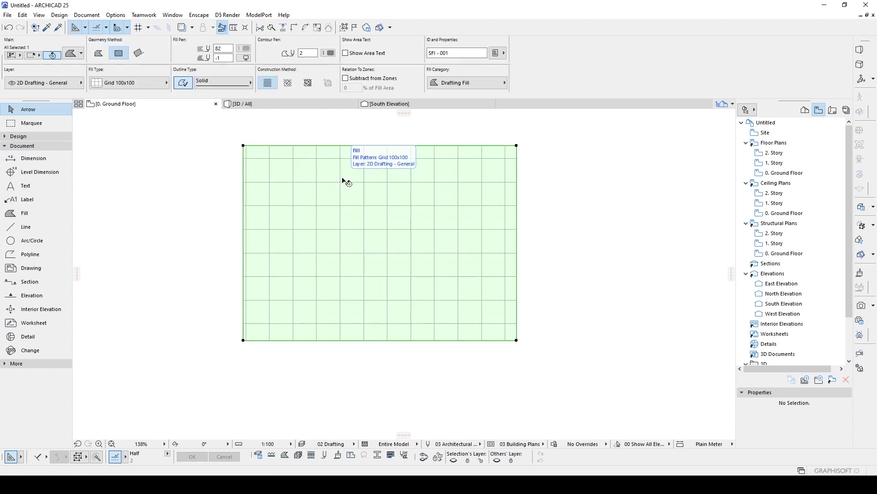
pyautogui.click(291, 87)
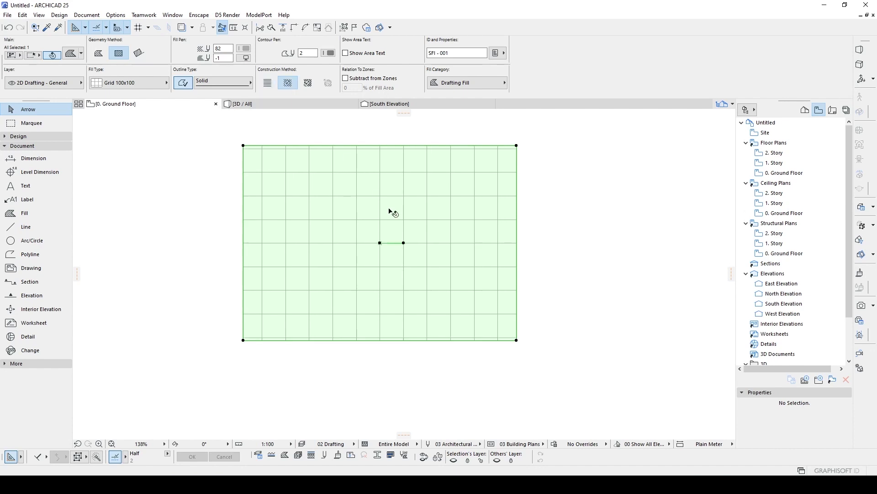
pyautogui.click(380, 243)
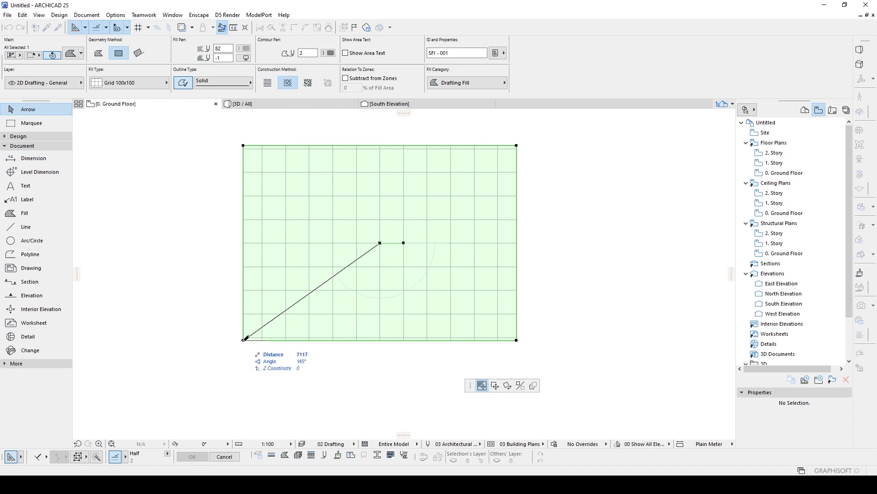
pyautogui.click(244, 339)
pyautogui.scroll(2, 243, 340)
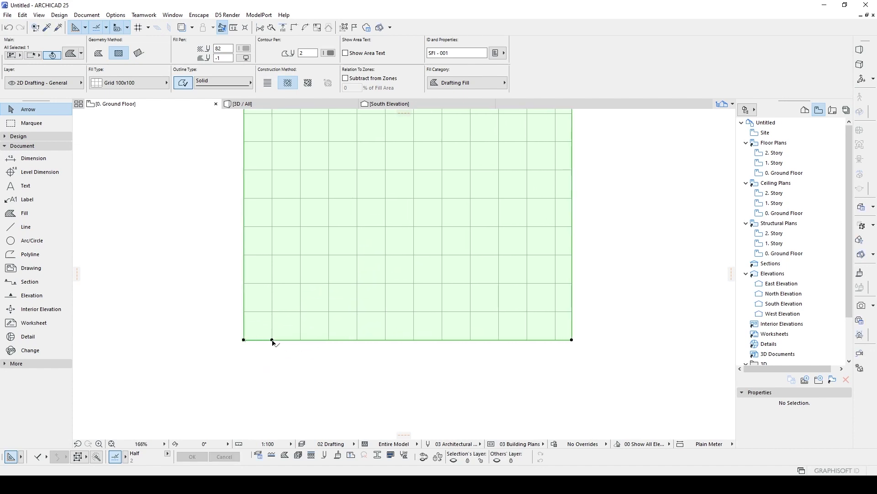
# Try rotating the pattern to 45°, then cancel so it stays square to the edges.
pyautogui.click(272, 340)
pyautogui.click(270, 314)
pyautogui.scroll(-1, 270, 315)
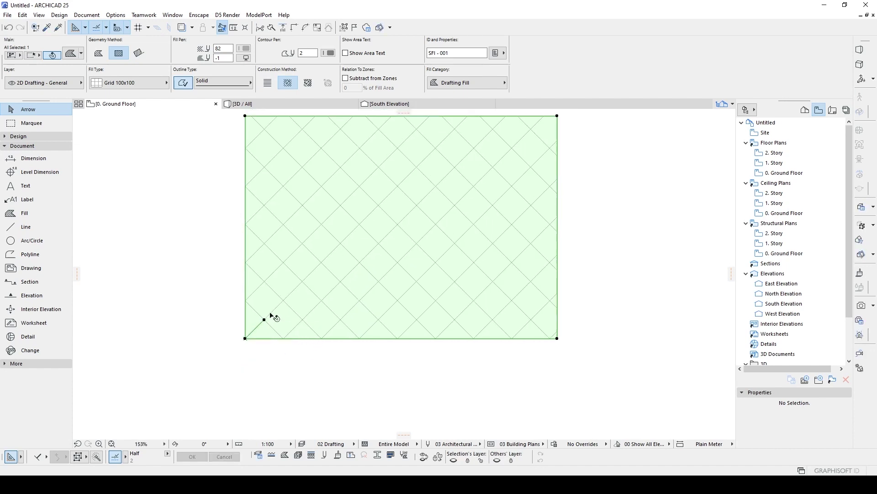
pyautogui.scroll(-3, 272, 315)
pyautogui.press('Escape')
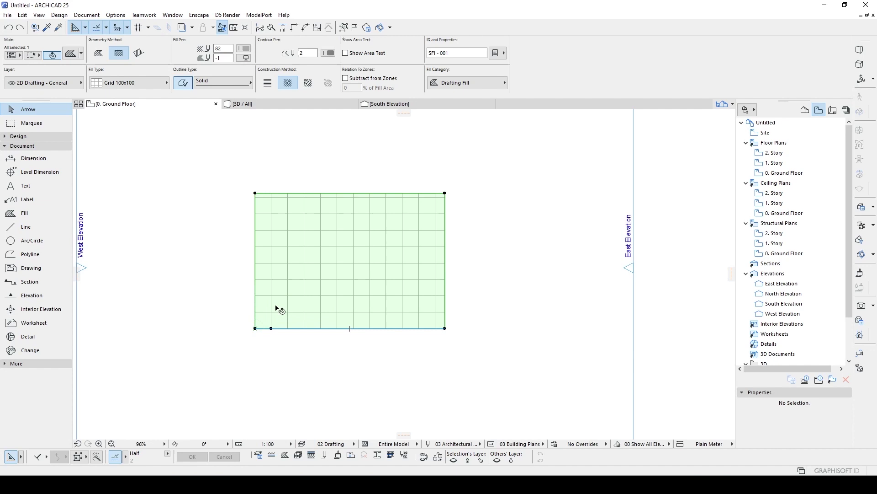
# Switch the pattern to Custom Distortion and set its spacing along the bottom edge to 250.
pyautogui.click(308, 83)
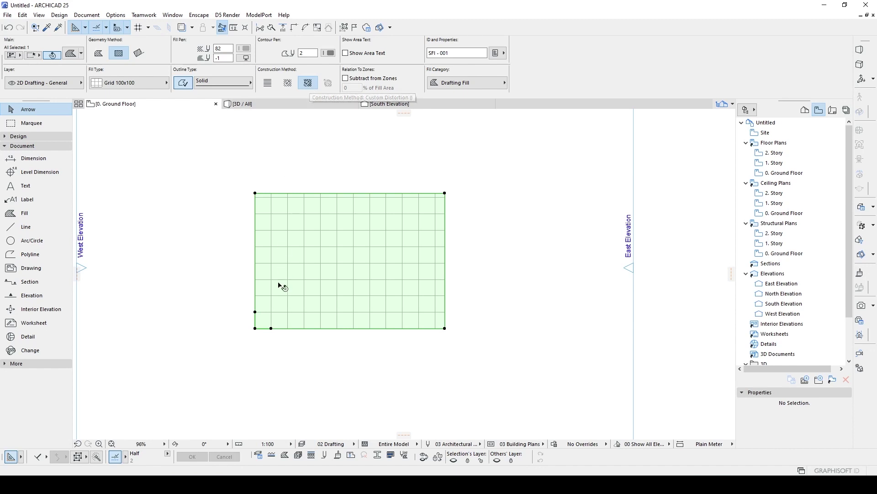
pyautogui.scroll(3, 270, 322)
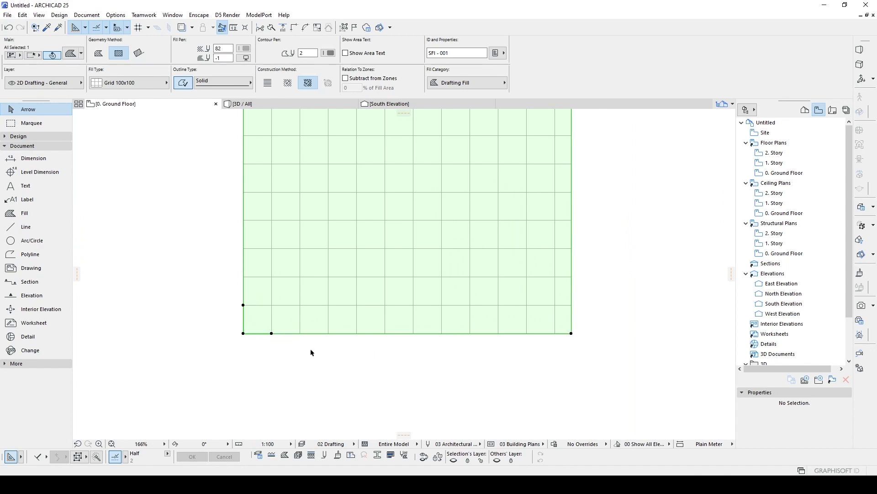
pyautogui.click(271, 333)
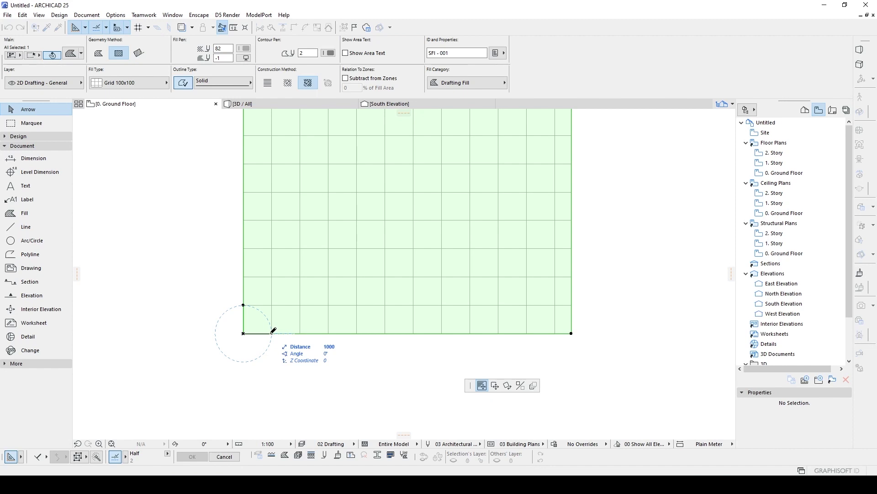
pyautogui.write('2')
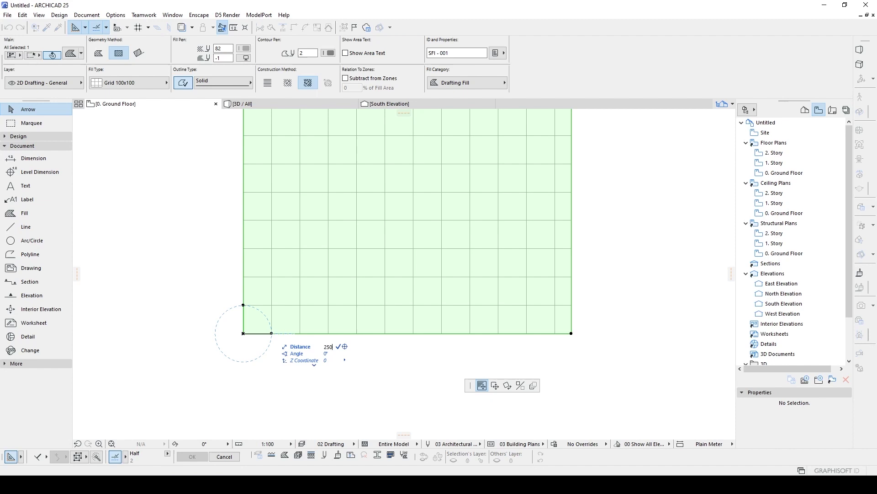
pyautogui.write('50')
pyautogui.press('Return')
pyautogui.press('Escape')
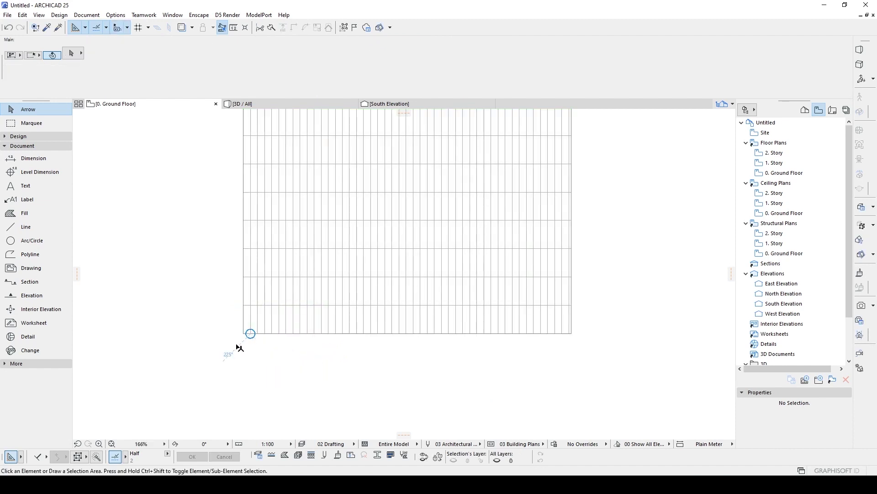
# Select the grid fill and set its pattern direction to 60 degrees.
pyautogui.scroll(-2, 239, 348)
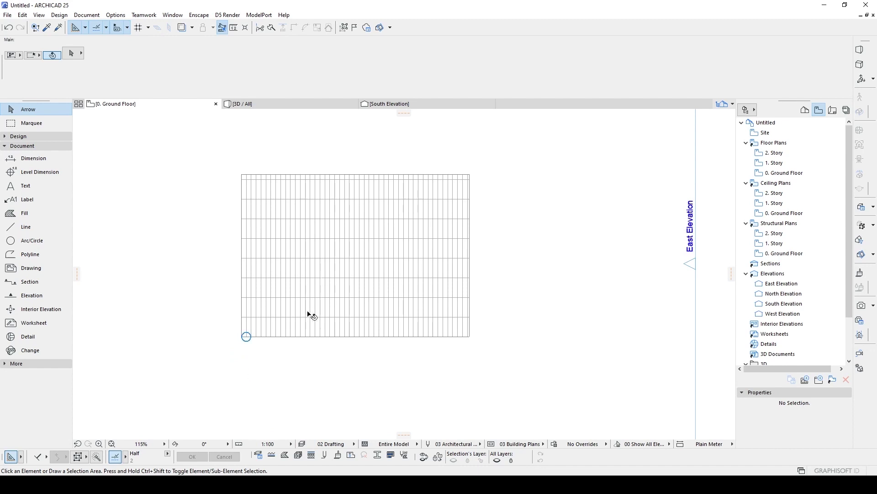
pyautogui.scroll(-1, 322, 295)
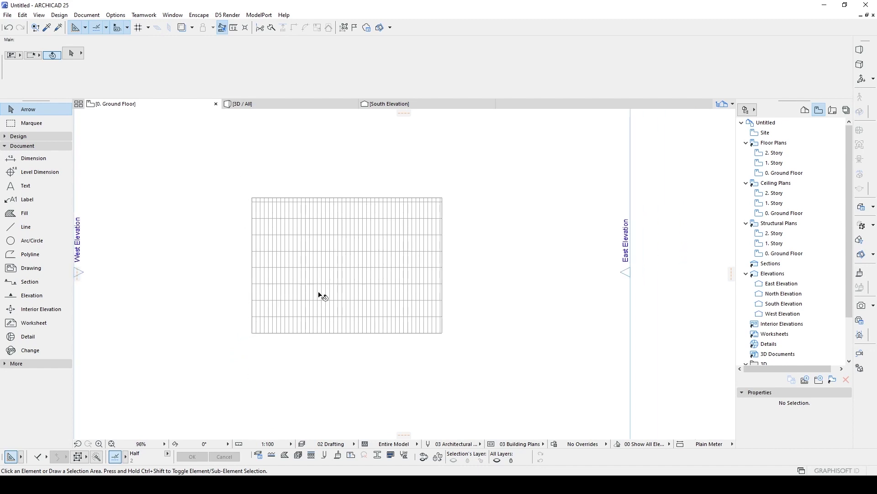
pyautogui.click(291, 273)
pyautogui.scroll(3, 236, 288)
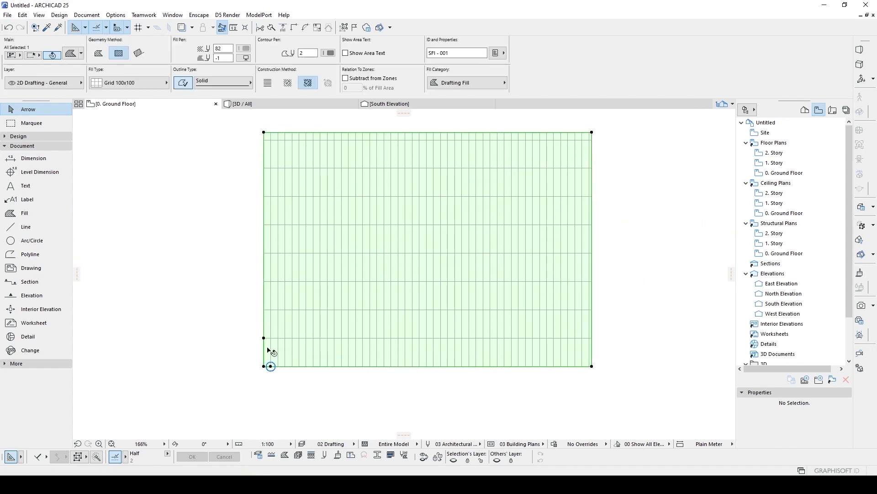
pyautogui.scroll(3, 267, 355)
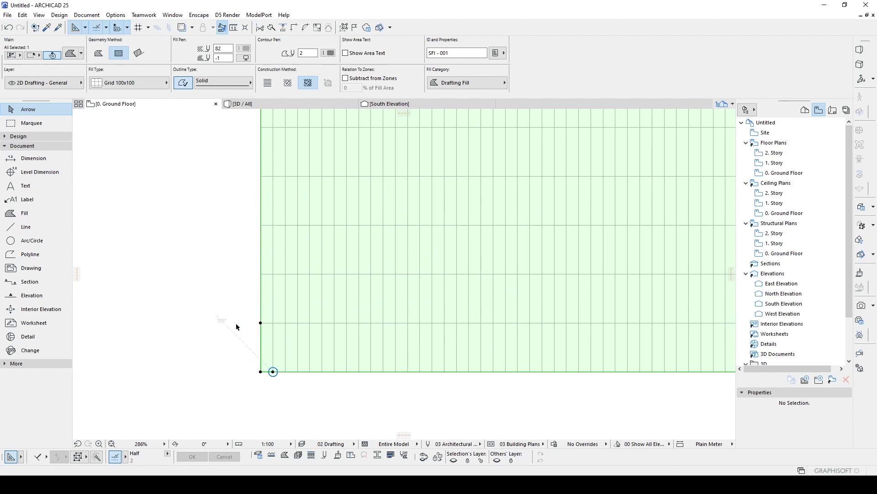
pyautogui.click(261, 323)
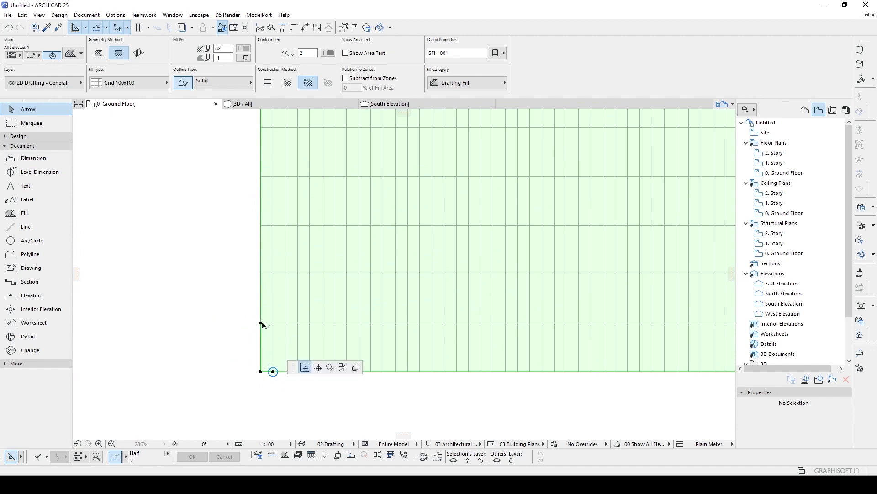
pyautogui.click(286, 330)
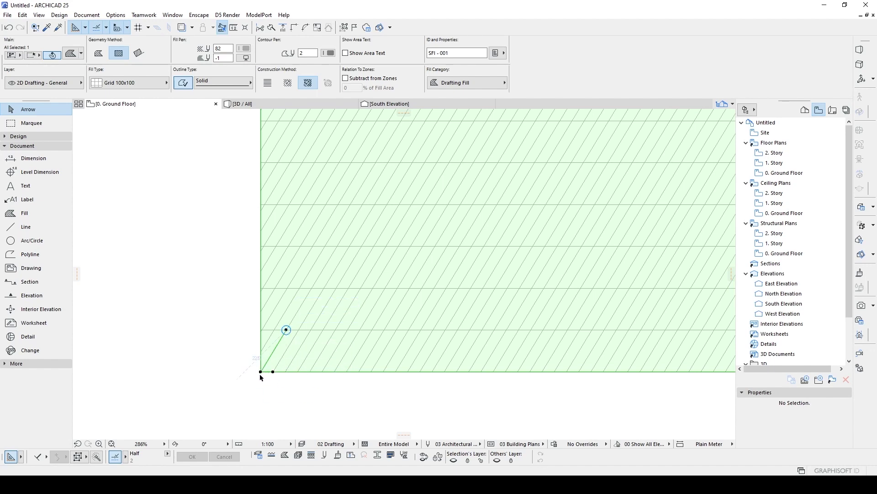
# Move the pattern's second direction handle to about 30°, then deselect the fill.
pyautogui.scroll(3, 261, 374)
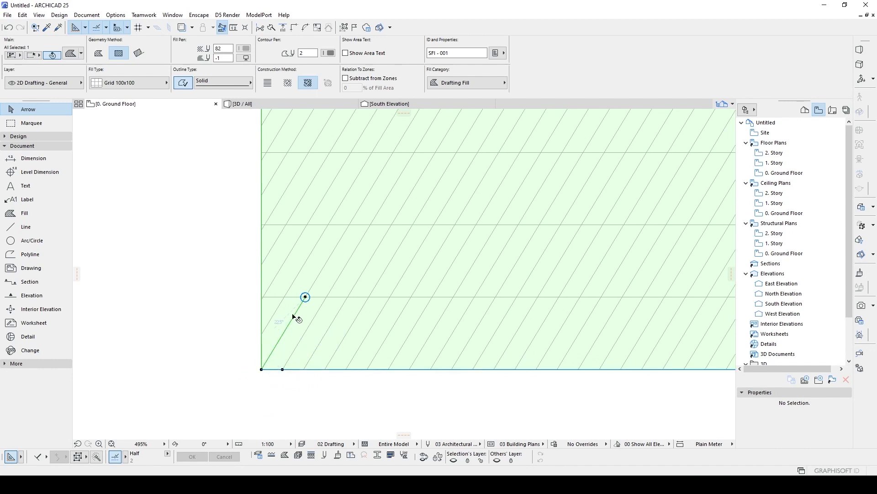
pyautogui.click(283, 370)
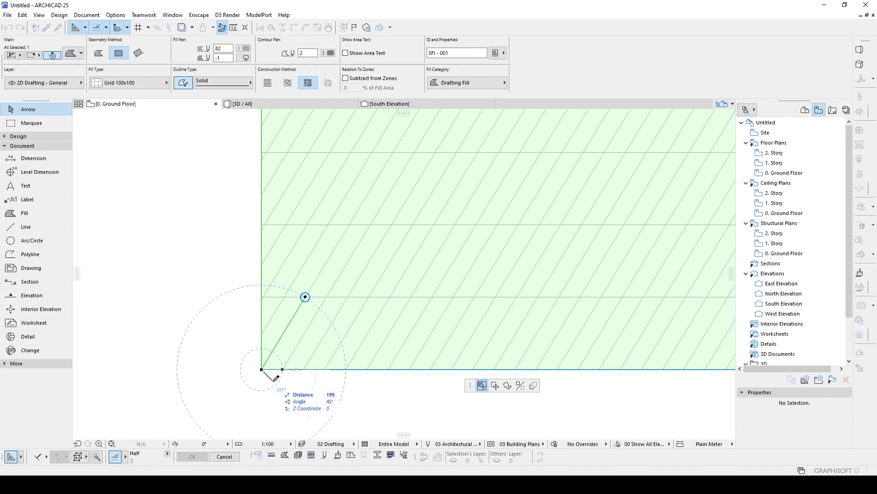
pyautogui.click(276, 378)
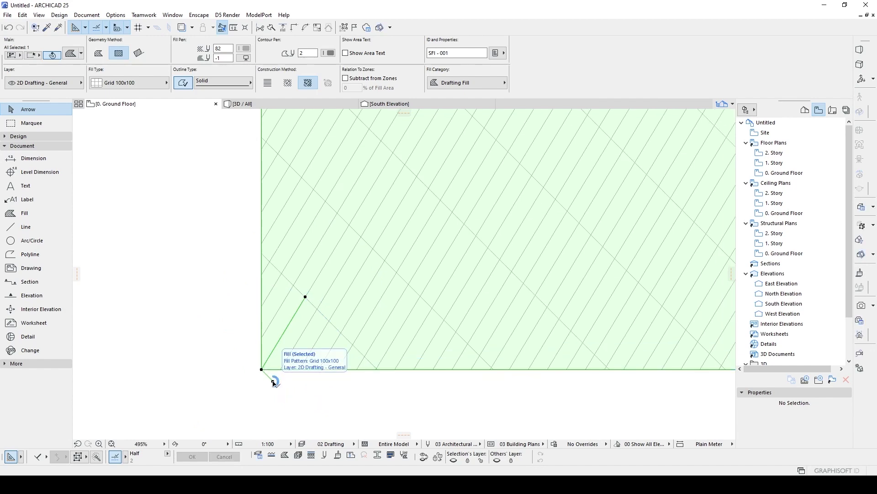
pyautogui.scroll(2, 273, 382)
pyautogui.click(273, 382)
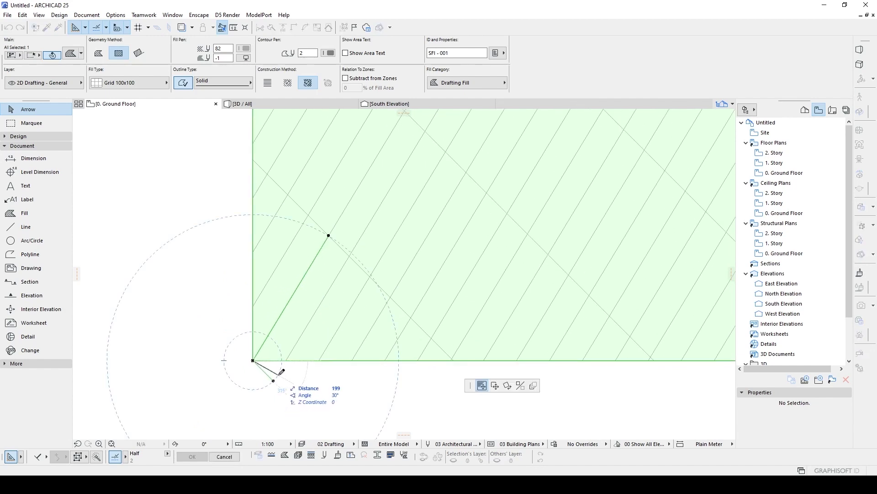
pyautogui.click(274, 379)
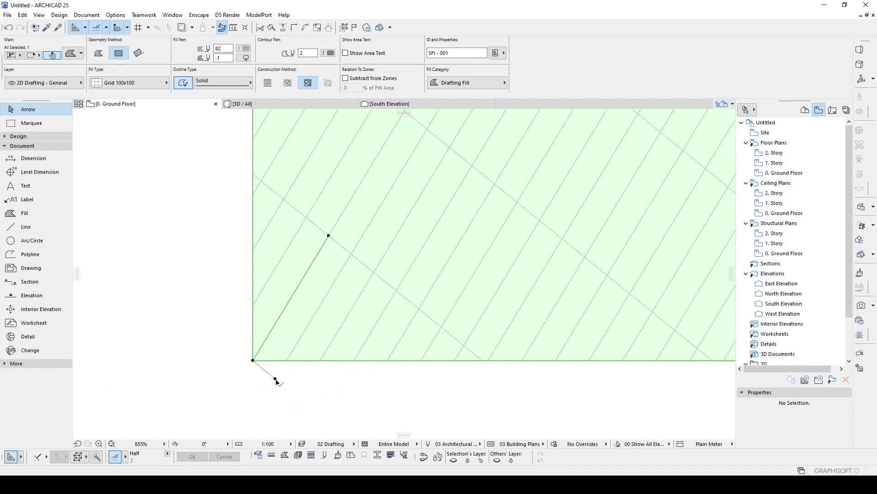
pyautogui.click(276, 379)
pyautogui.click(277, 375)
pyautogui.click(277, 375)
pyautogui.click(279, 373)
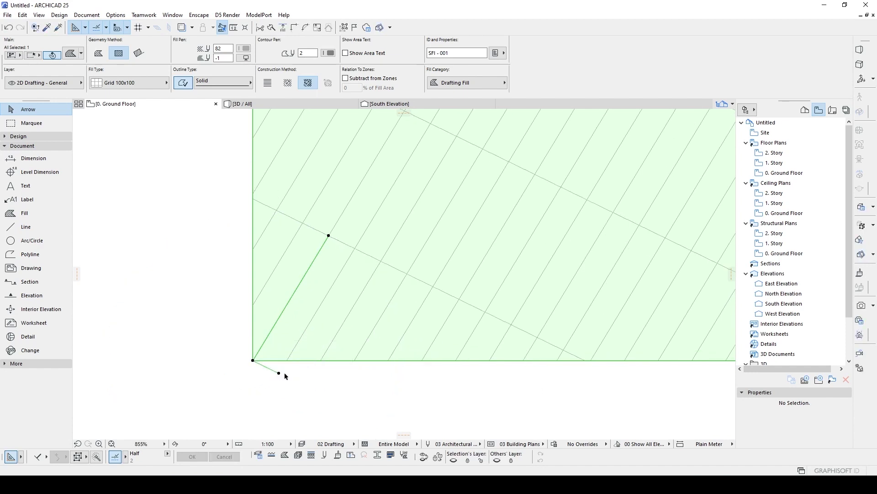
pyautogui.click(300, 379)
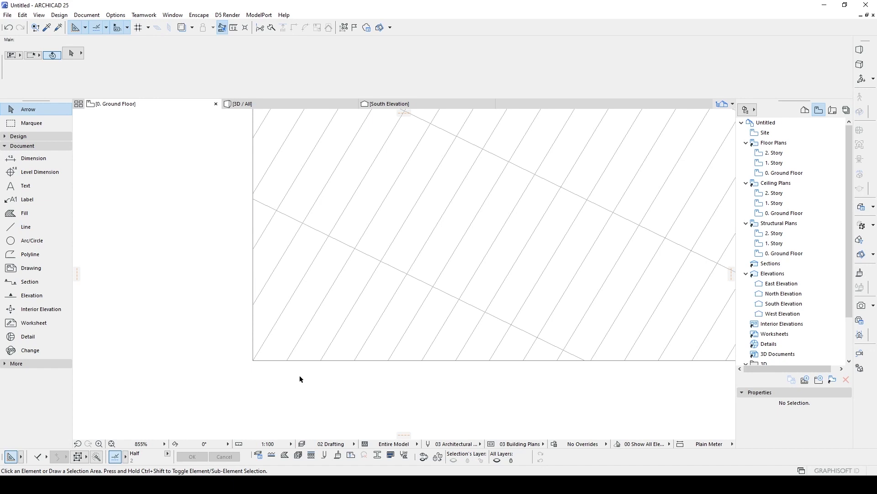
# Draw a small rectangle of lines beside the plan with the Line tool.
pyautogui.click(32, 231)
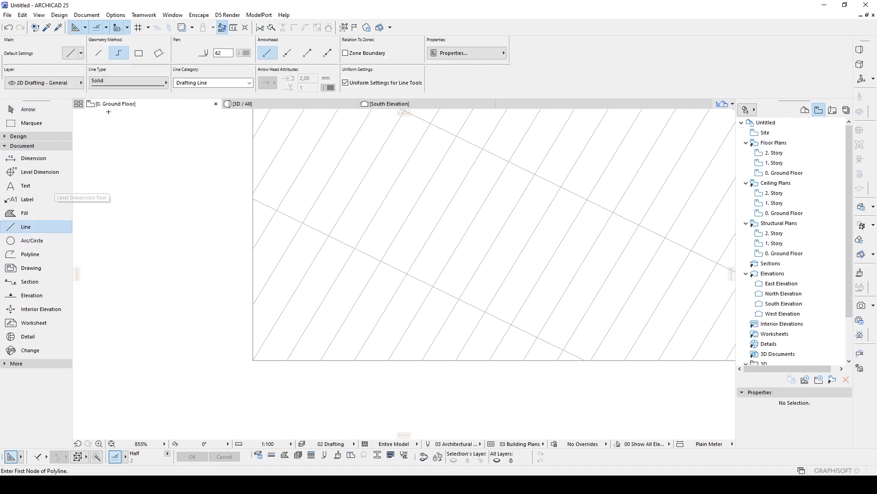
pyautogui.click(138, 53)
pyautogui.click(128, 201)
pyautogui.click(178, 283)
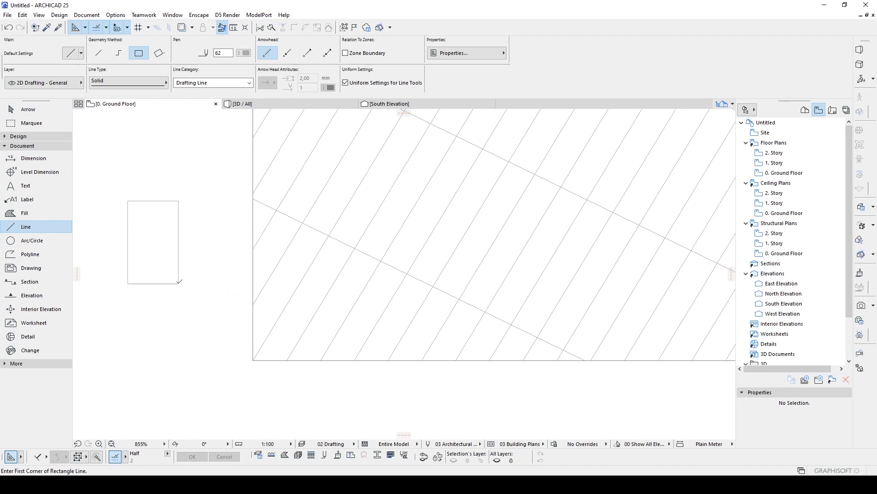
# Move the rectangle onto the fill's lower-left corner and rotate it to match the diagonal pattern.
pyautogui.hotkey('shift', 'f1')
pyautogui.moveTo(112, 183); pyautogui.dragTo(190, 299)
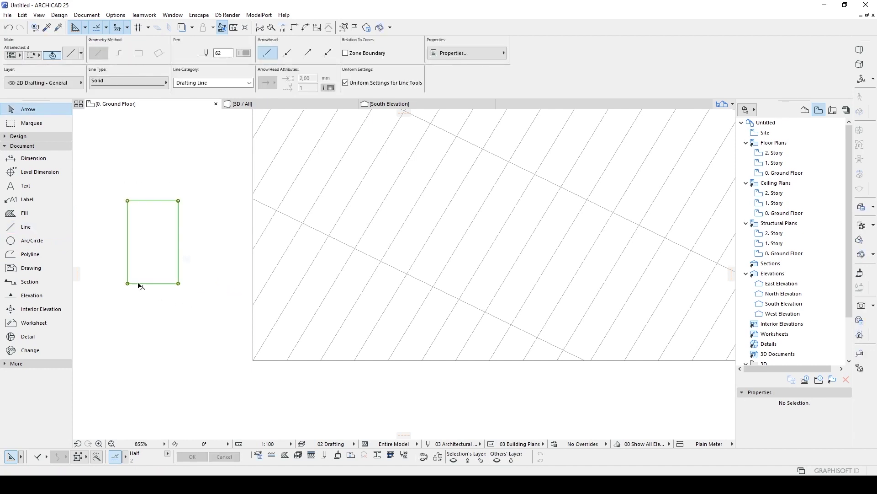
pyautogui.click(128, 283)
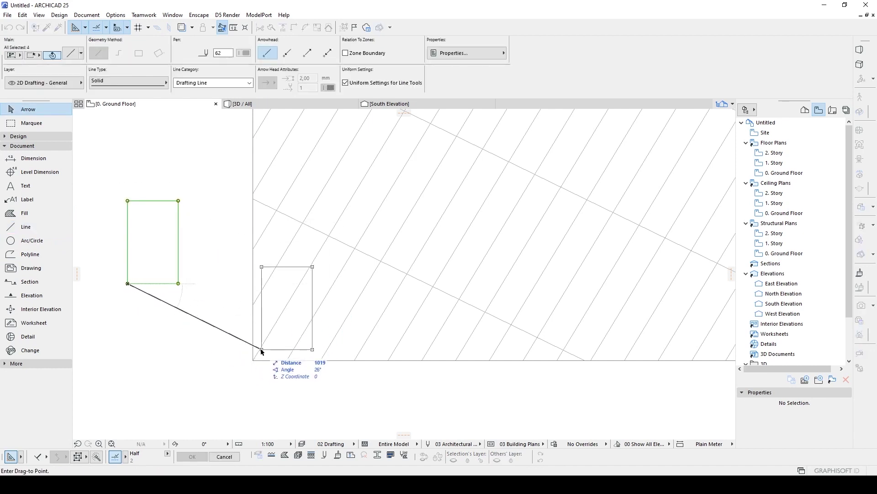
pyautogui.click(254, 361)
pyautogui.hotkey('ctrl', 'e')
pyautogui.click(253, 361)
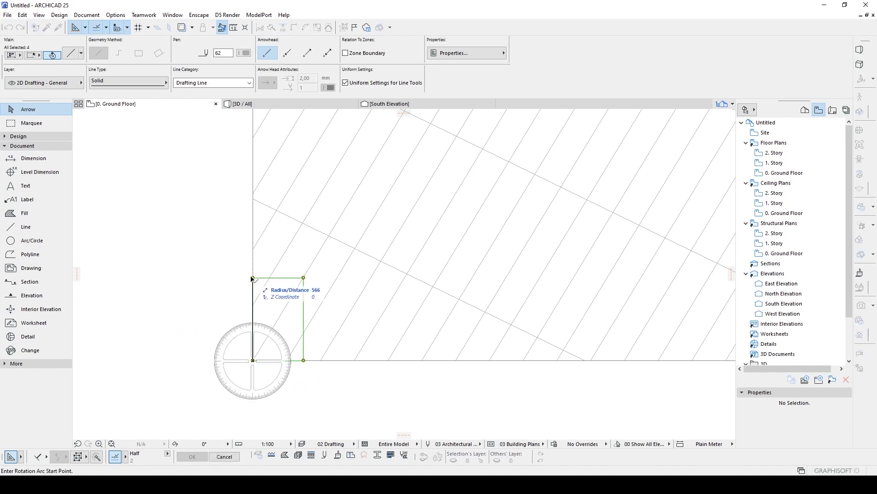
pyautogui.click(252, 278)
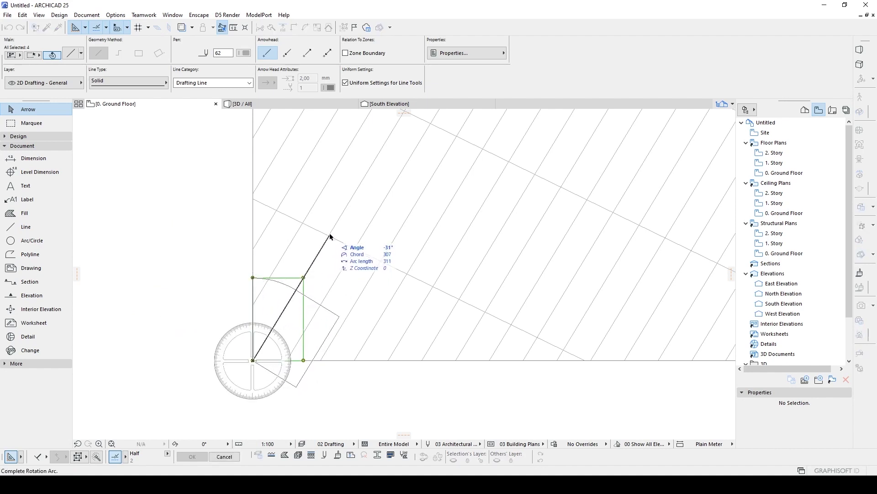
pyautogui.click(329, 236)
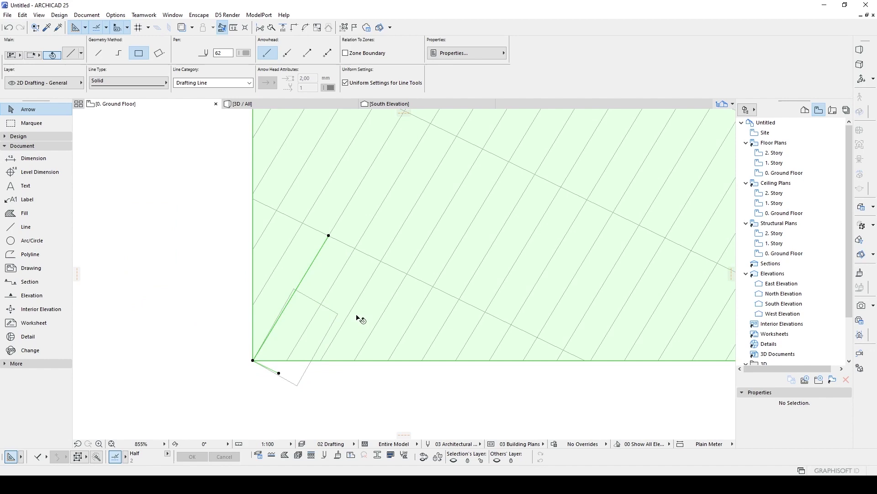
# Realign the fill's pattern handle to 1000 length along the rotated rectangle, then deselect.
pyautogui.click(329, 235)
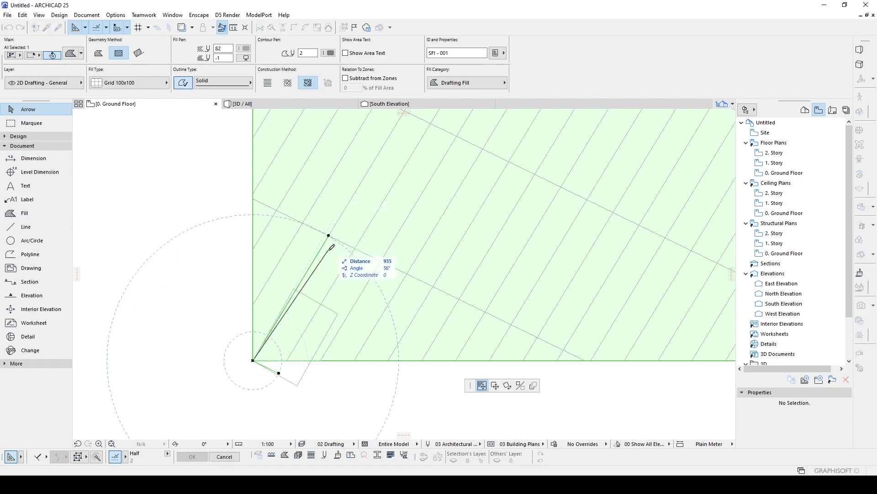
pyautogui.scroll(2, 329, 236)
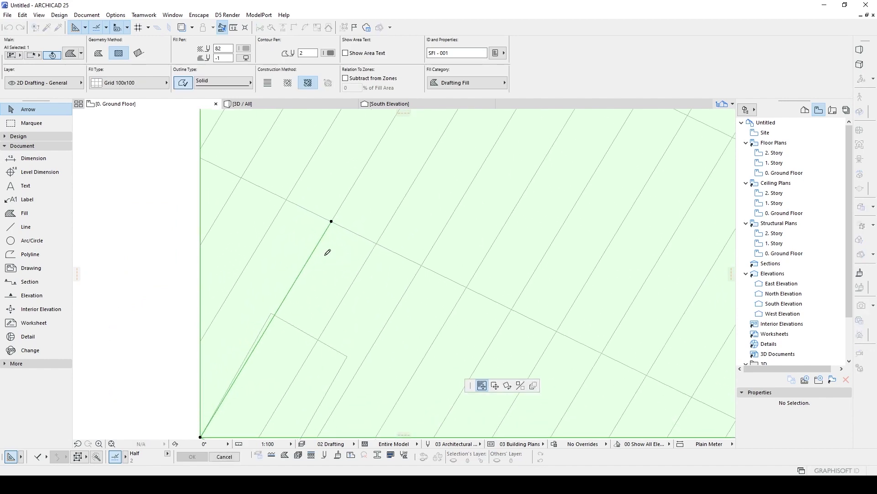
pyautogui.click(325, 219)
pyautogui.scroll(-2, 324, 219)
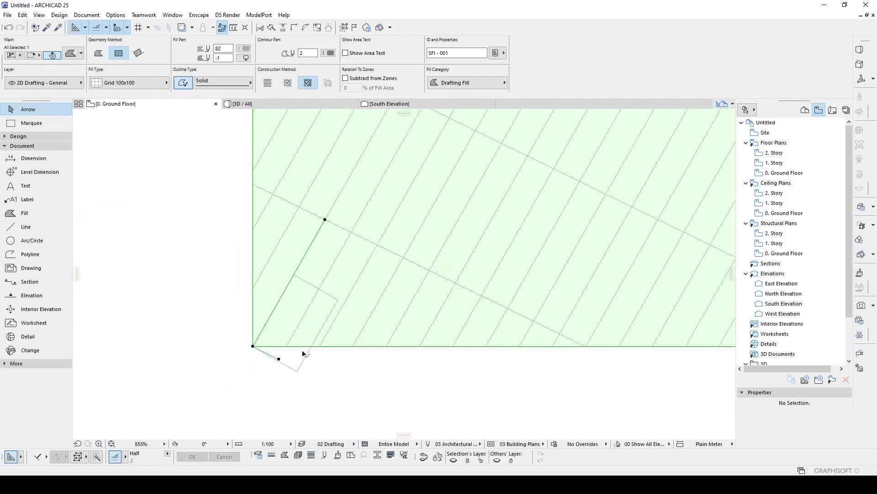
pyautogui.click(280, 359)
pyautogui.scroll(2, 280, 361)
pyautogui.click(278, 362)
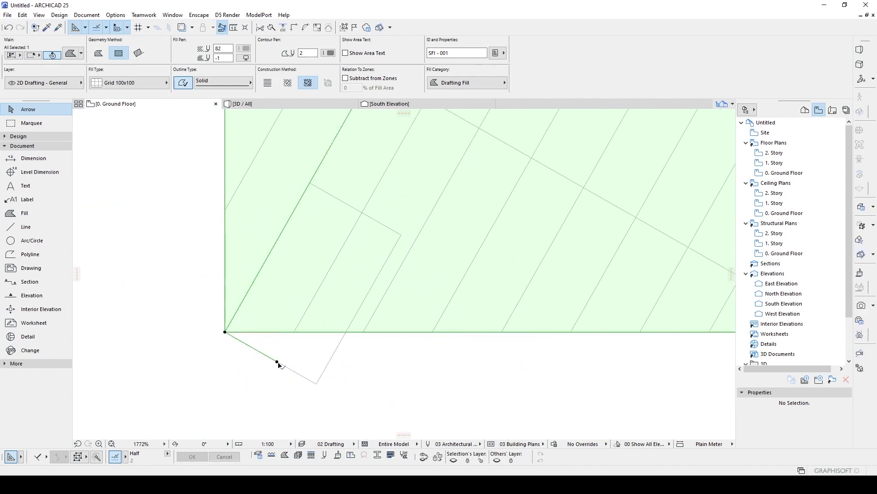
pyautogui.click(223, 361)
# Marquee-select the four helper rectangle lines at the fill's corner.
pyautogui.scroll(-6, 206, 308)
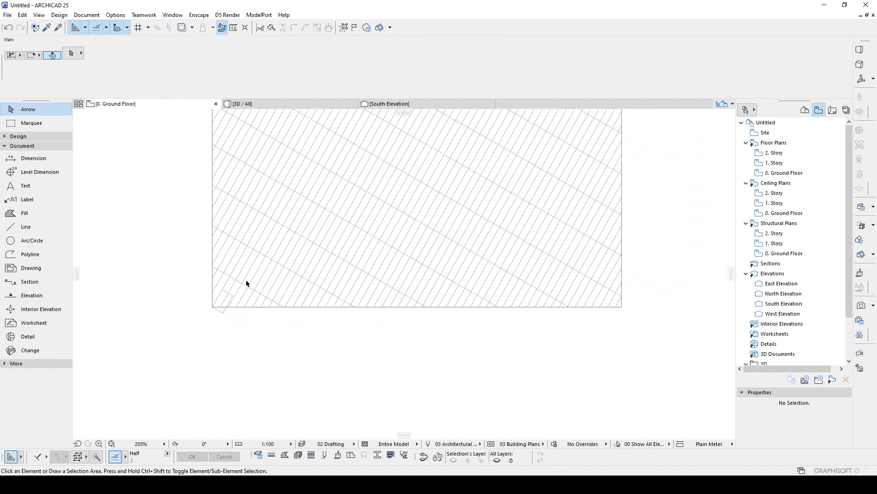
pyautogui.scroll(3, 263, 373)
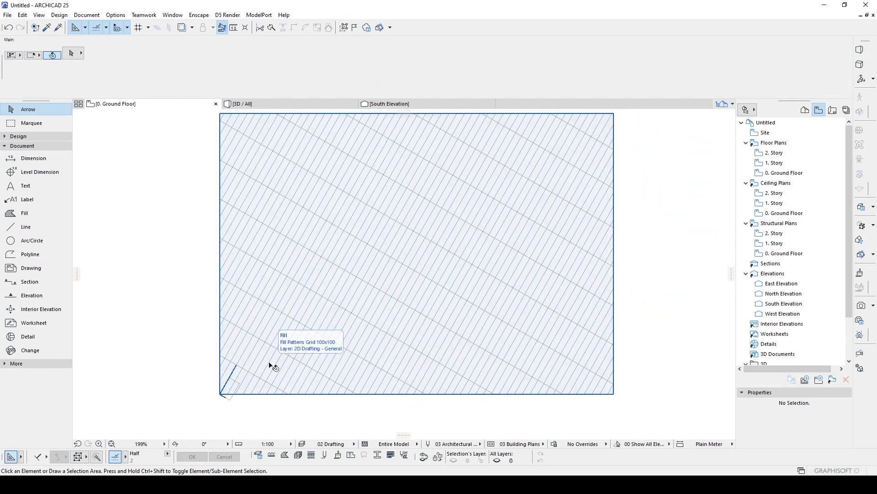
pyautogui.click(166, 339)
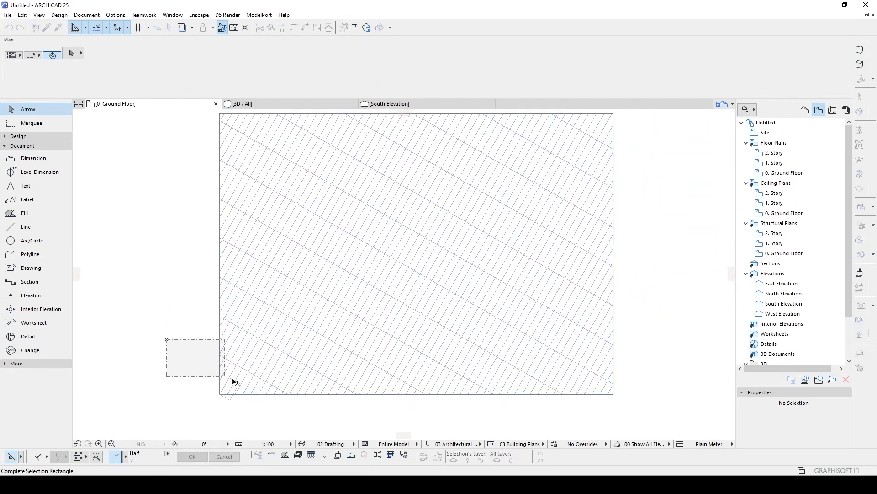
pyautogui.click(267, 408)
# Clear the helper lines and open Element Attributes > Fills on the Grid 100x100 pattern.
pyautogui.press('Escape')
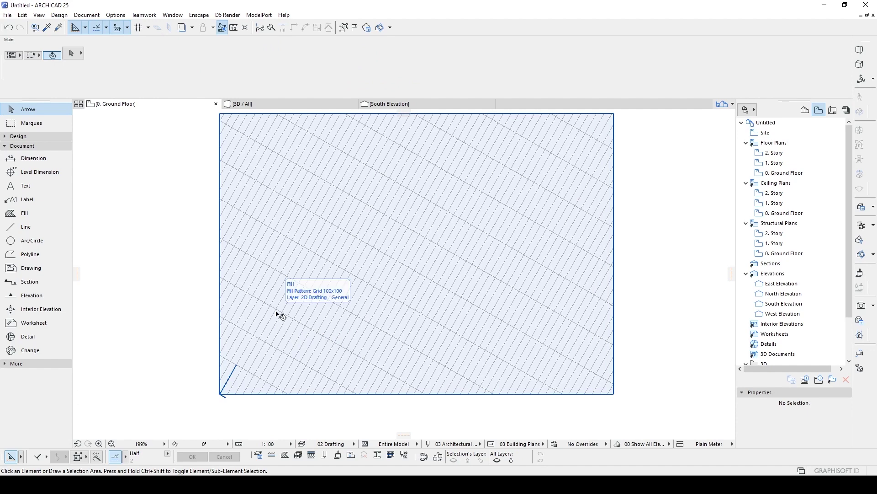
pyautogui.click(115, 15)
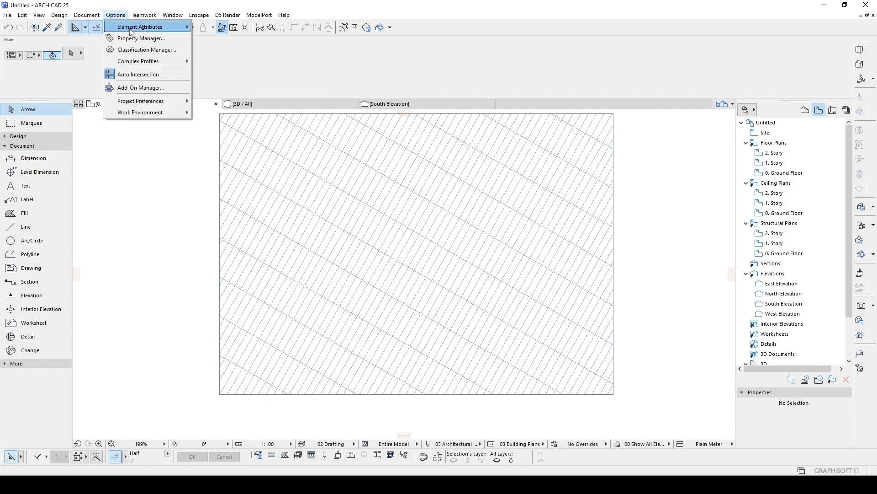
pyautogui.moveTo(137, 28)
pyautogui.click(215, 60)
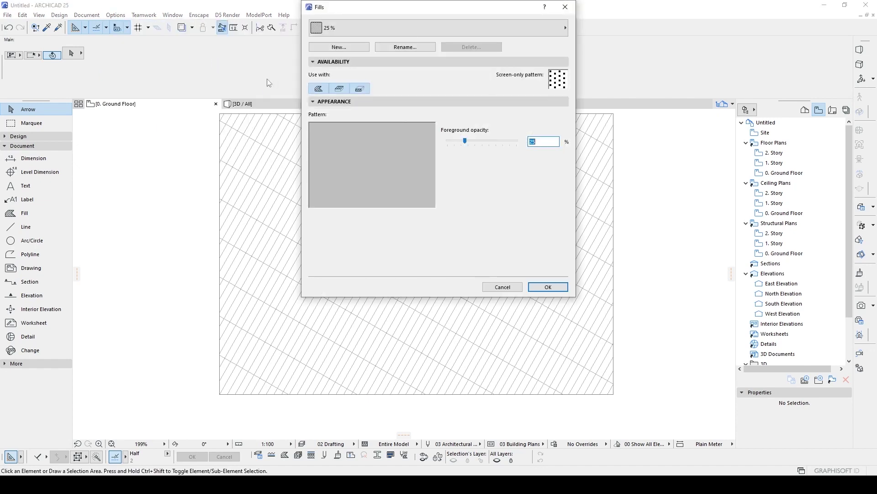
pyautogui.click(344, 32)
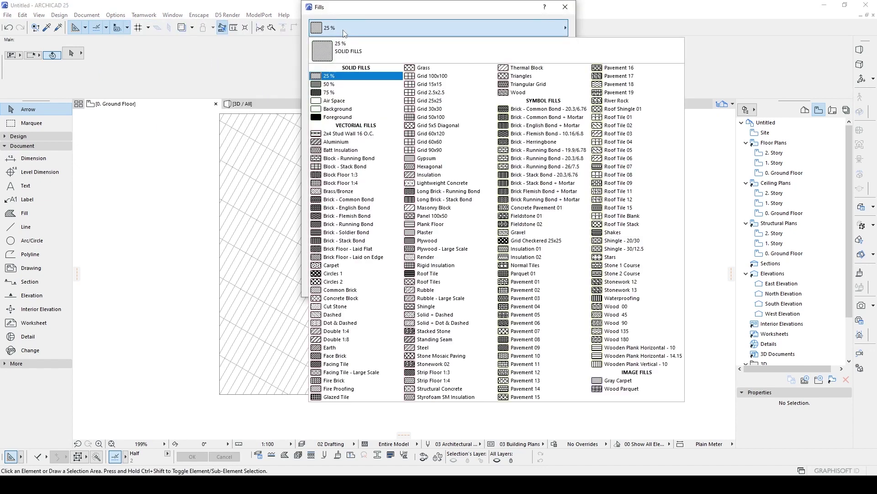
pyautogui.click(429, 76)
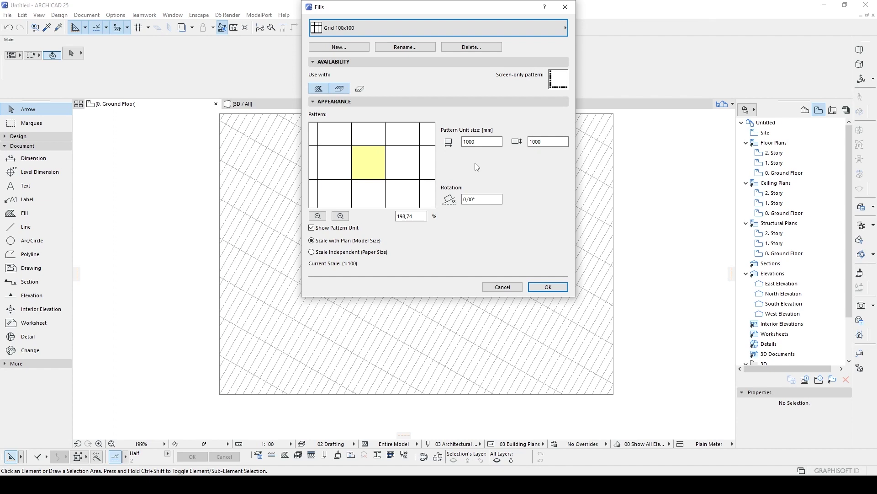
# Duplicate Grid 100x100 as Grid 100x25 with a 1000 × 250 mm pattern unit rotated 30°.
pyautogui.click(347, 48)
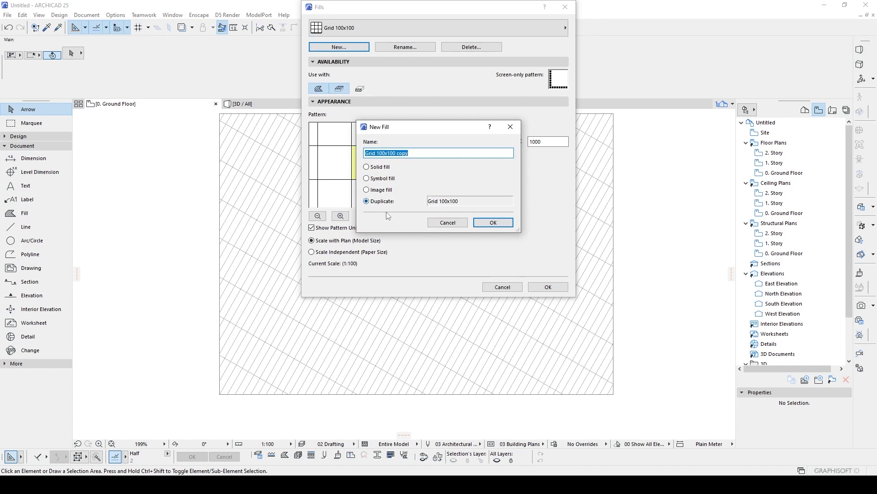
pyautogui.click(394, 153)
pyautogui.moveTo(408, 153); pyautogui.dragTo(389, 156)
pyautogui.write('25')
pyautogui.click(484, 221)
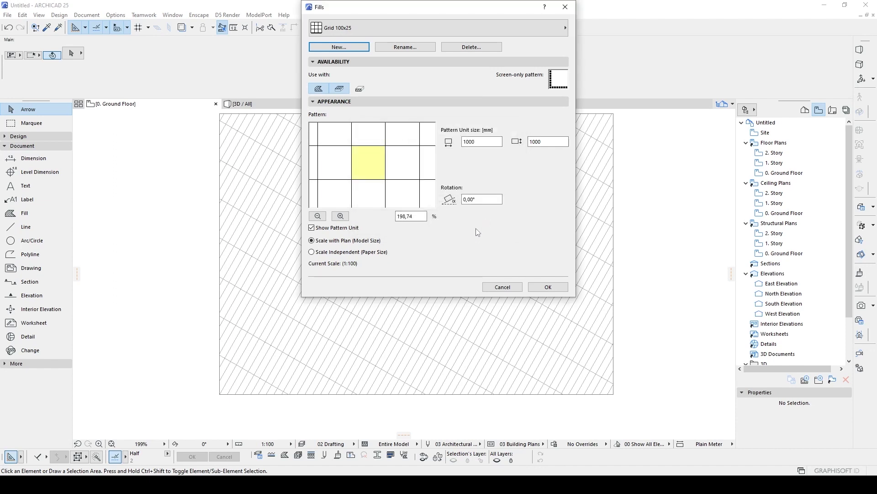
pyautogui.doubleClick(551, 144)
pyautogui.write('250')
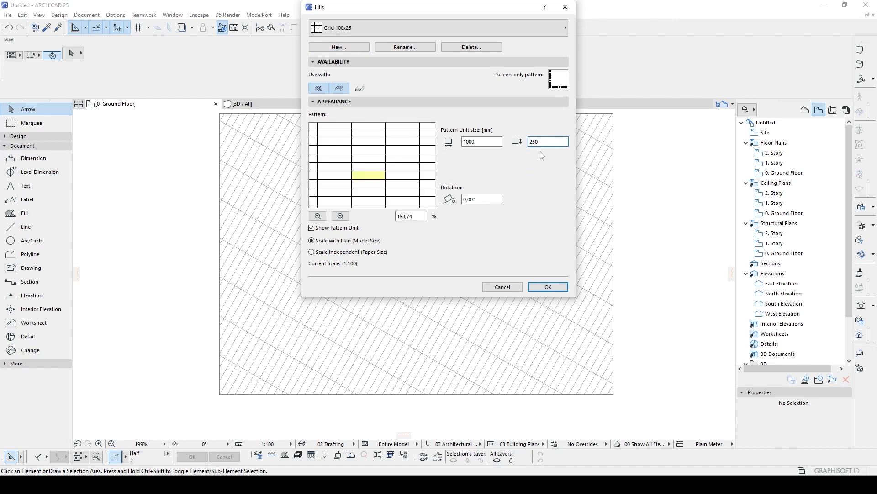
pyautogui.doubleClick(483, 199)
pyautogui.write('3')
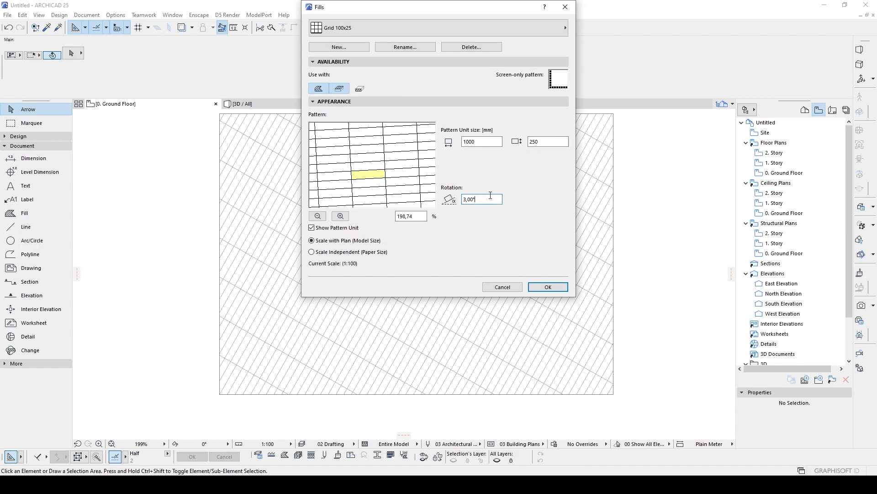
pyautogui.write('30')
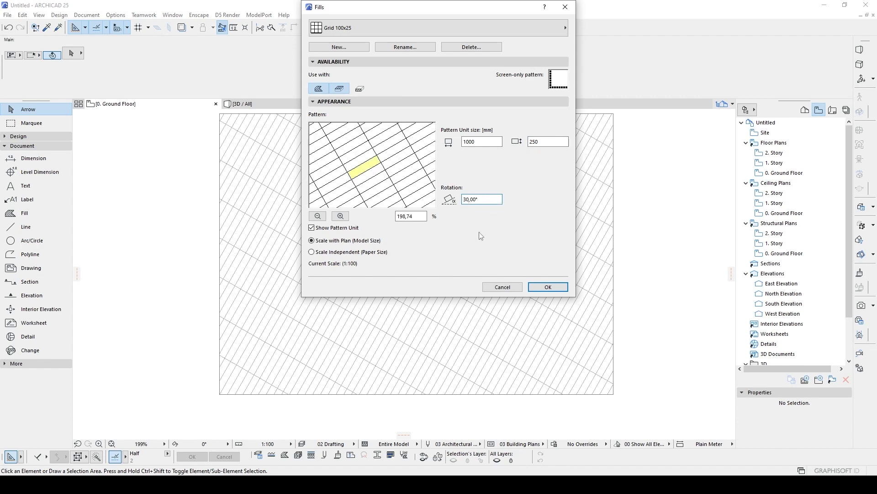
pyautogui.click(548, 286)
pyautogui.click(372, 196)
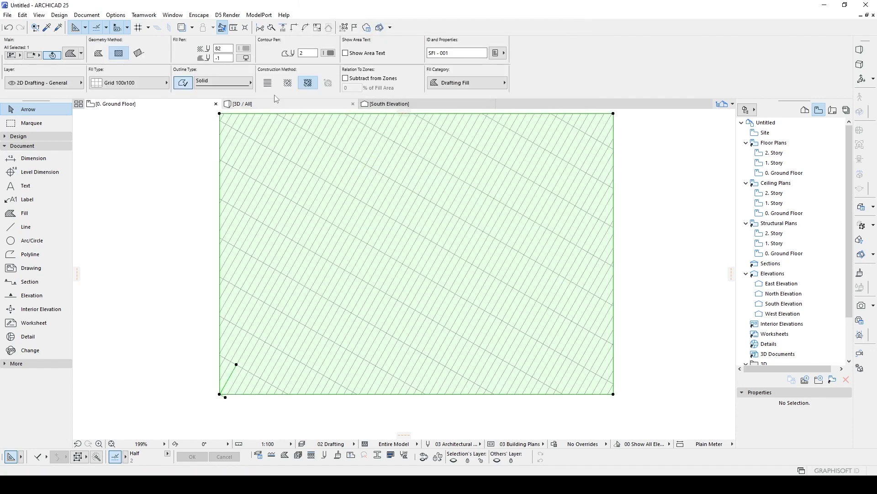
# Undo an unintended construction-method change to the fill and re-centre it on the plan.
pyautogui.click(266, 84)
pyautogui.click(134, 82)
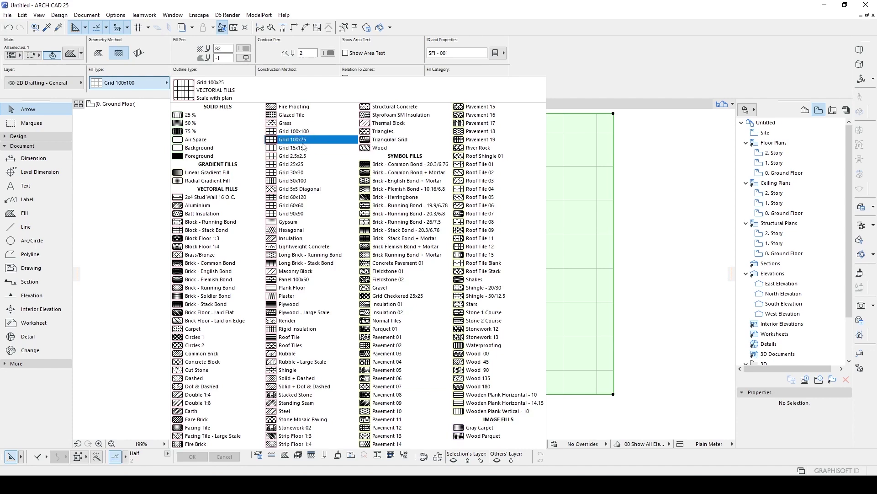
pyautogui.press('Escape')
pyautogui.hotkey('ctrl', 'z')
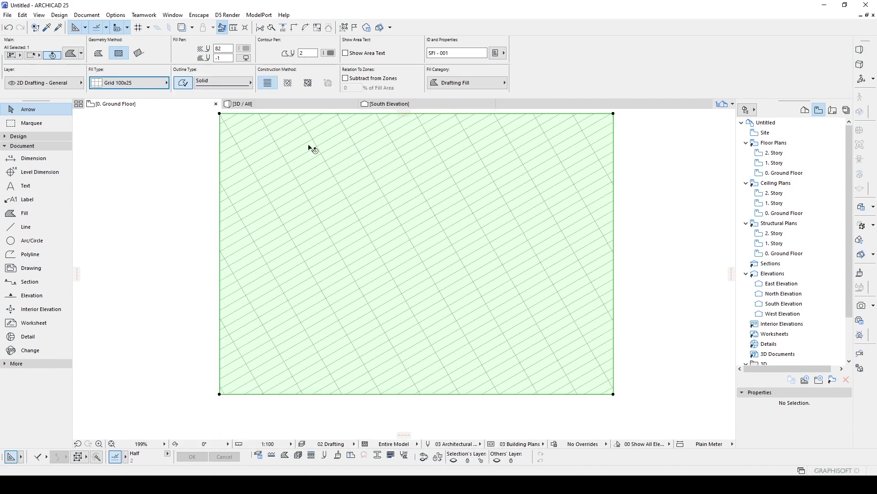
pyautogui.click(660, 196)
pyautogui.scroll(-4, 608, 184)
pyautogui.scroll(-2, 612, 183)
pyautogui.moveTo(613, 170); pyautogui.dragTo(474, 243, button='middle')
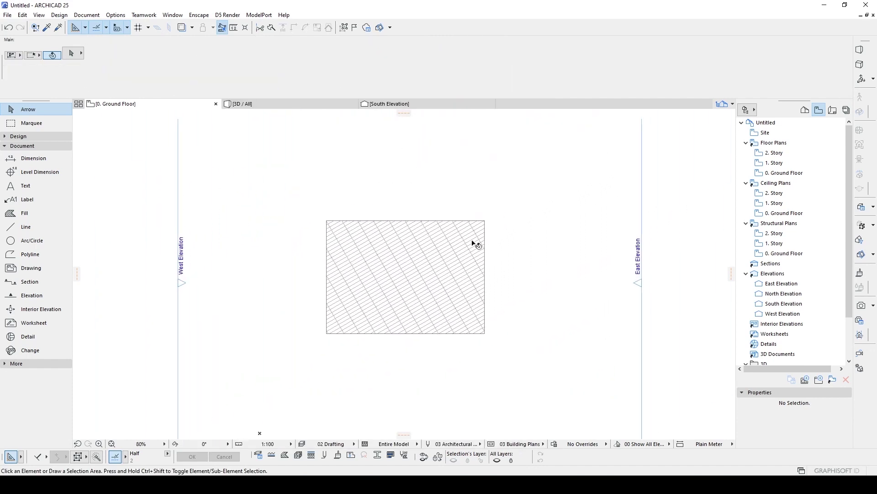
pyautogui.scroll(2, 475, 239)
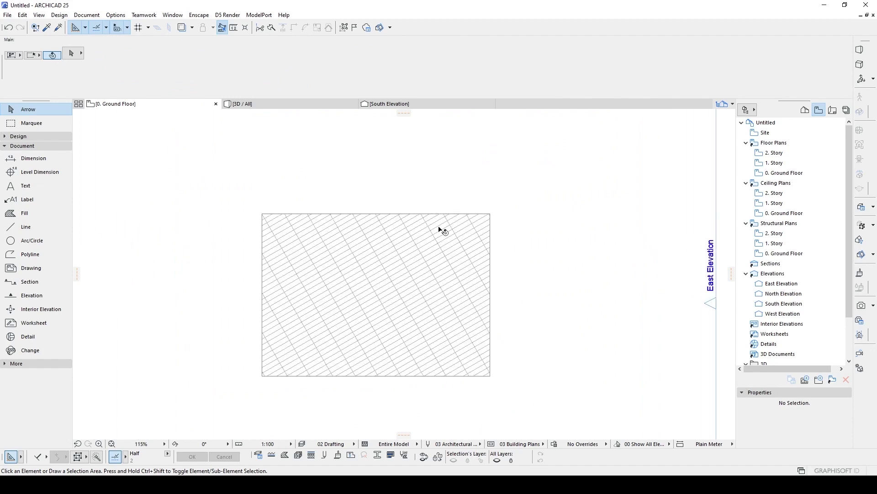
# Apply the Pavement 01 tile pattern to the rectangular fill.
pyautogui.click(274, 221)
pyautogui.click(351, 244)
pyautogui.press('Escape')
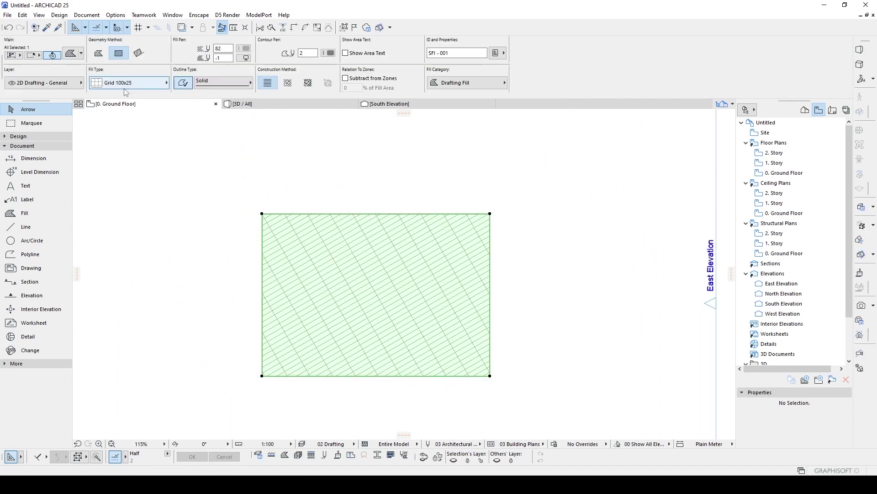
pyautogui.click(130, 83)
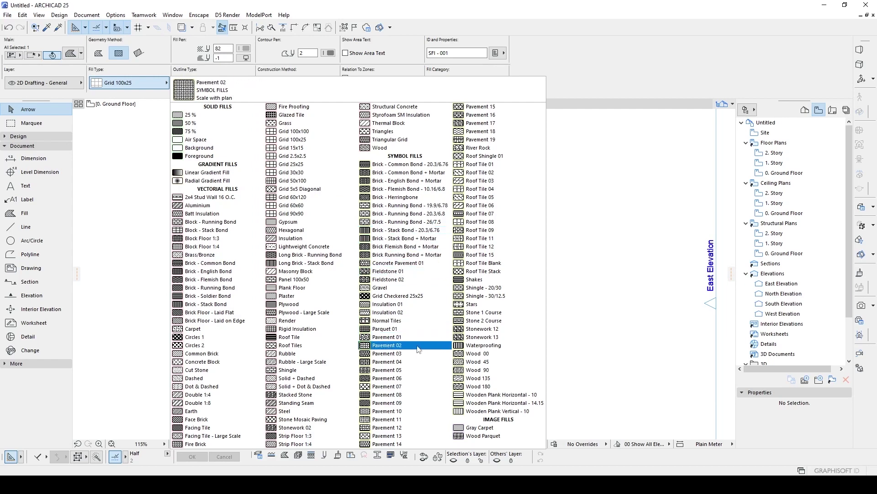
pyautogui.click(383, 338)
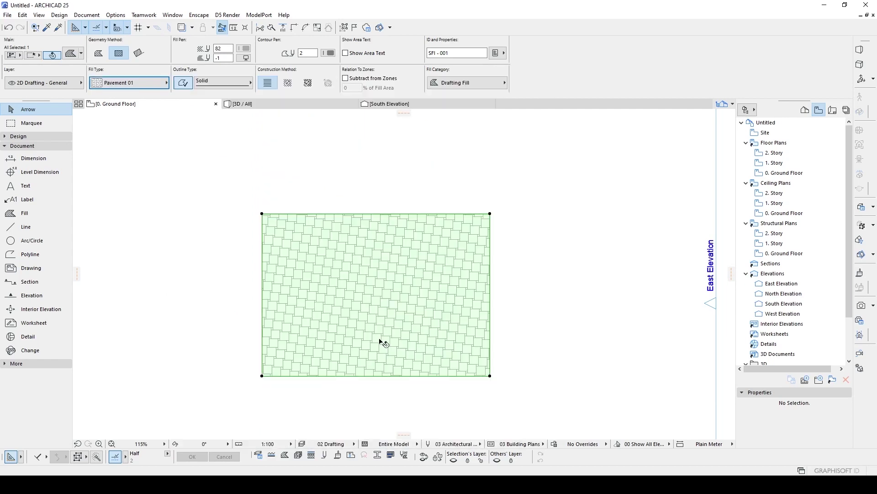
pyautogui.scroll(3, 407, 295)
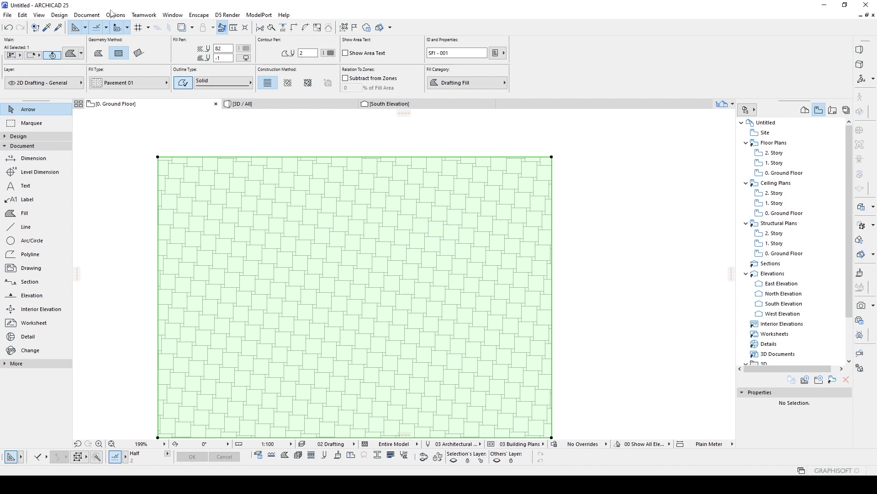
# Display the Pavement 01 attribute in the Fills dialog, with its 550 × 450 mm pattern unit.
pyautogui.click(112, 14)
pyautogui.moveTo(131, 111)
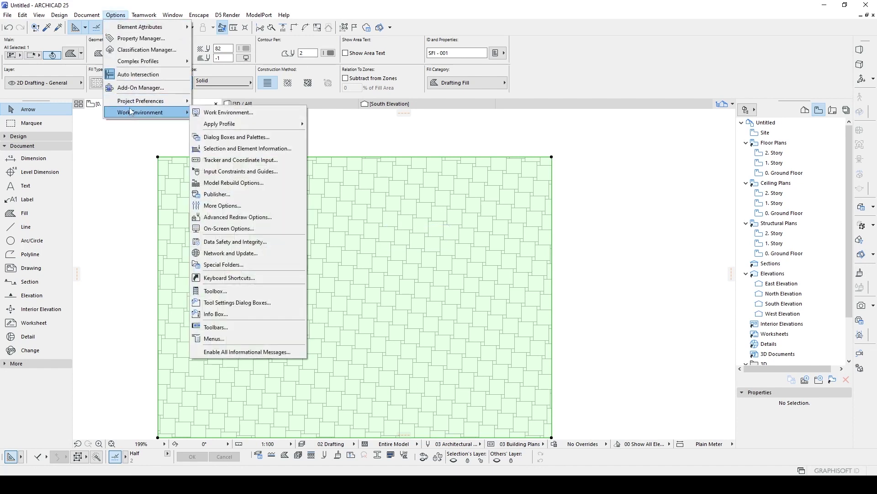
pyautogui.moveTo(146, 29)
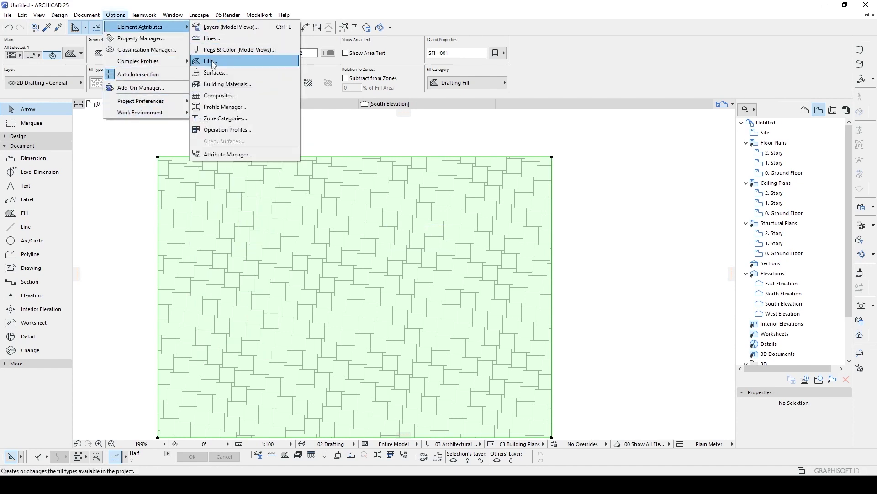
pyautogui.click(213, 62)
pyautogui.click(348, 29)
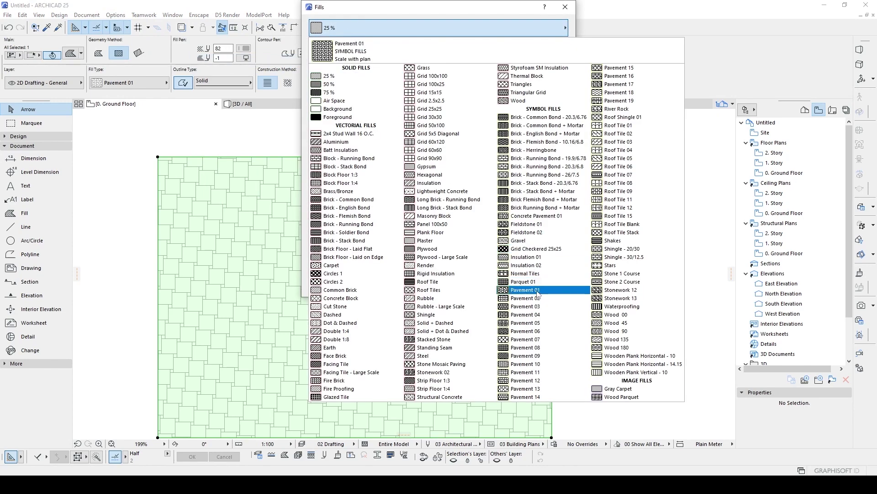
pyautogui.click(538, 293)
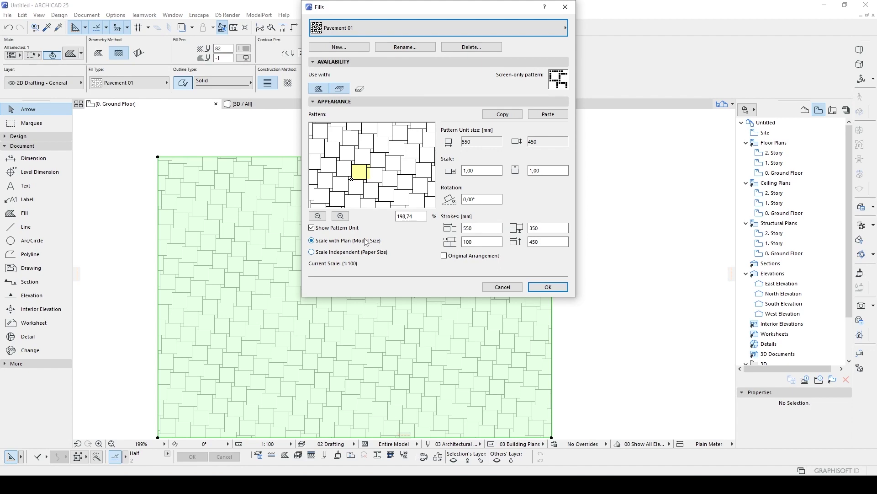
# Switch the Fills dialog to Pavement 10, with its 350 × 260 mm pattern unit.
pyautogui.click(389, 28)
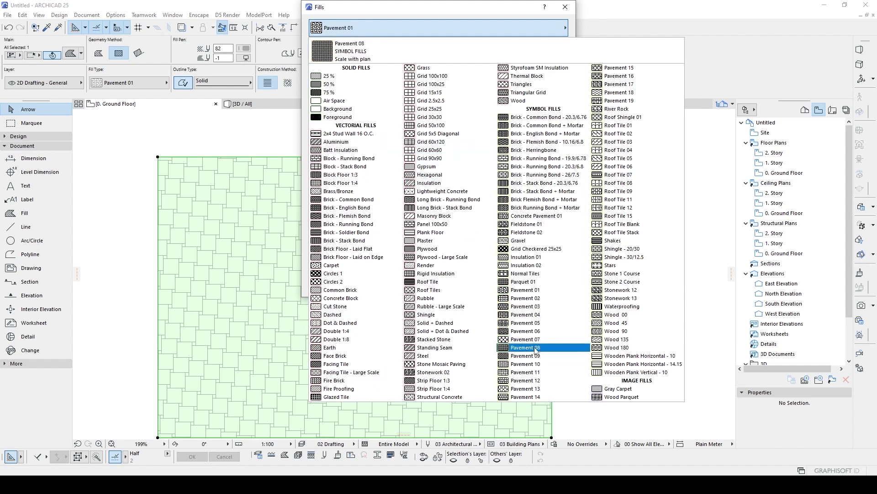
pyautogui.click(537, 364)
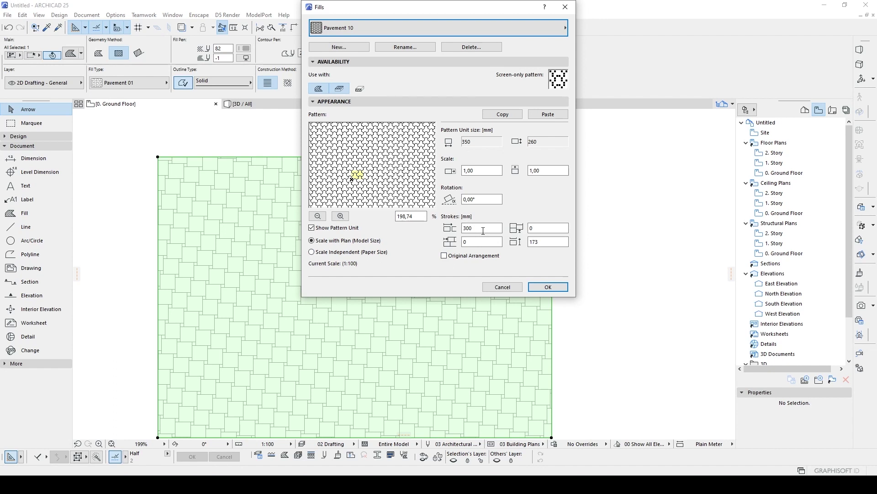
# Try Solid, Image and Symbol types for a new fill, then cancel the Fills dialog unchanged.
pyautogui.click(332, 48)
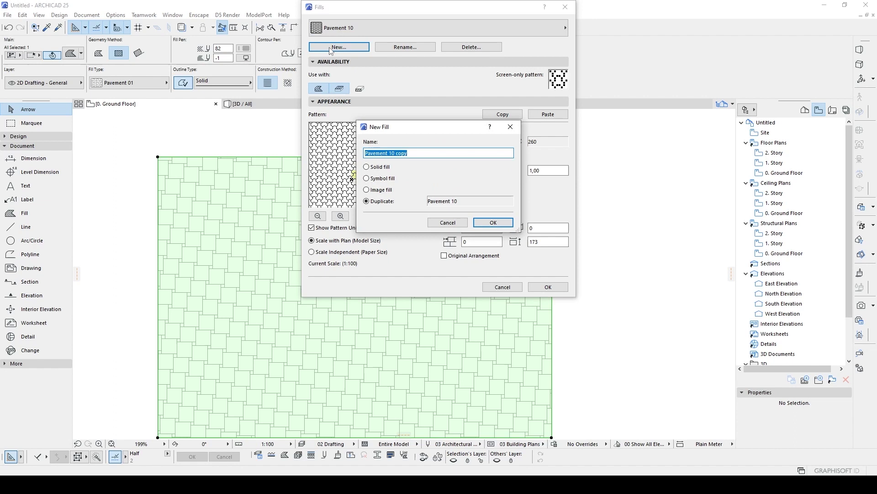
pyautogui.click(373, 168)
pyautogui.moveTo(402, 127); pyautogui.dragTo(514, 160)
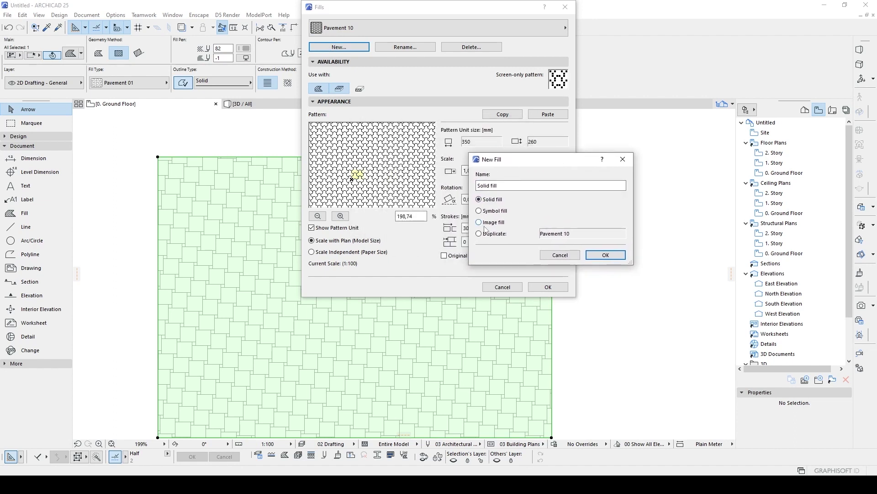
pyautogui.click(479, 223)
pyautogui.click(483, 212)
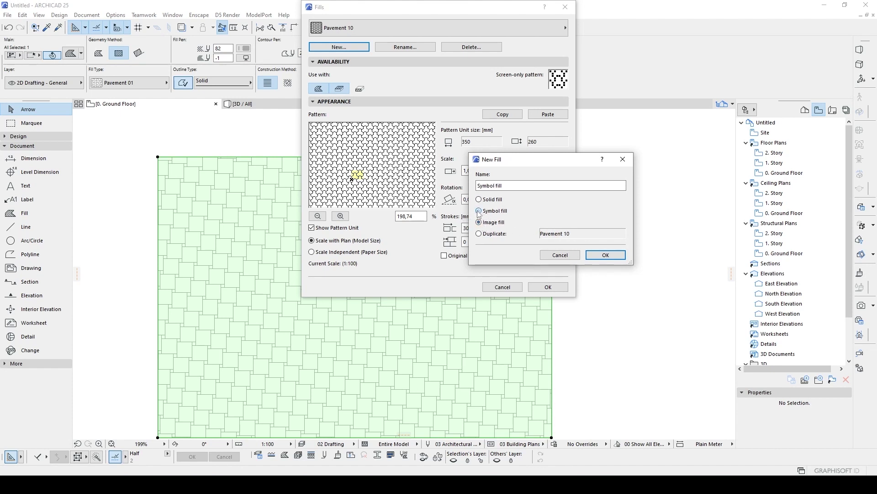
pyautogui.click(606, 256)
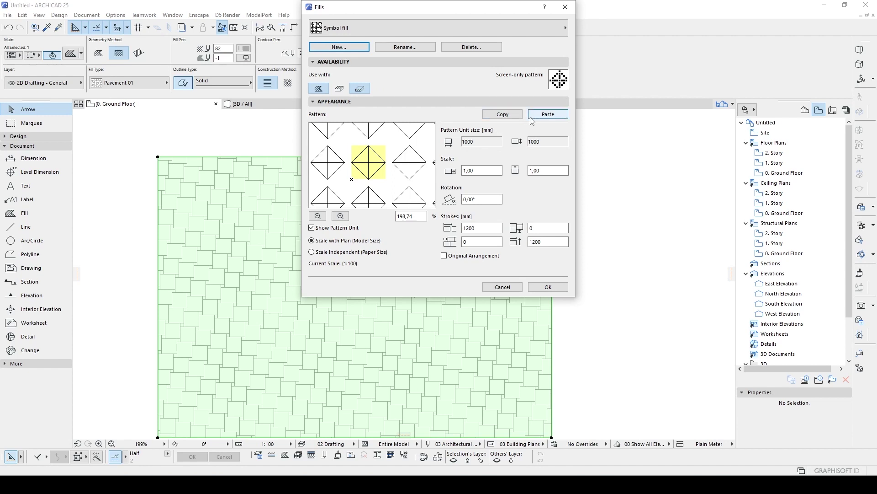
pyautogui.click(503, 287)
# Draw a small circle eye beside the tiled floor and copy it for the second eye.
pyautogui.click(578, 255)
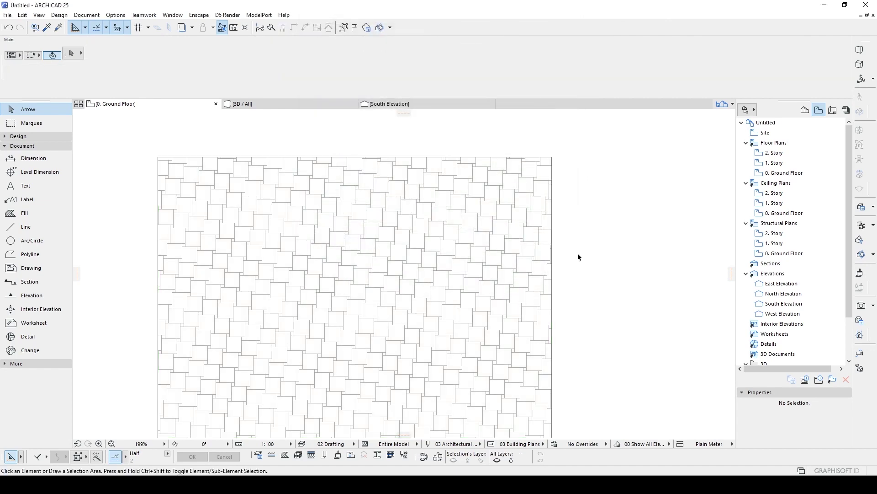
pyautogui.press('l')
pyautogui.scroll(5, 577, 257)
pyautogui.moveTo(517, 245); pyautogui.dragTo(450, 247, button='middle')
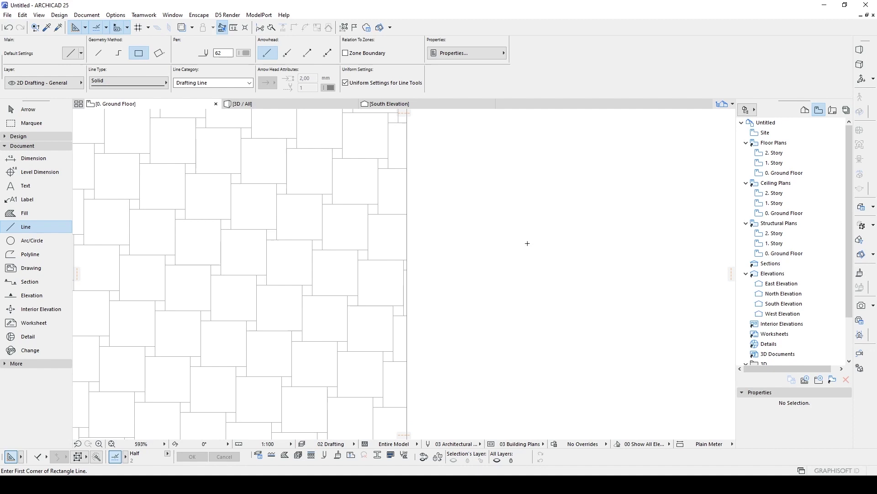
pyautogui.press('a')
pyautogui.press('c')
pyautogui.click(523, 240)
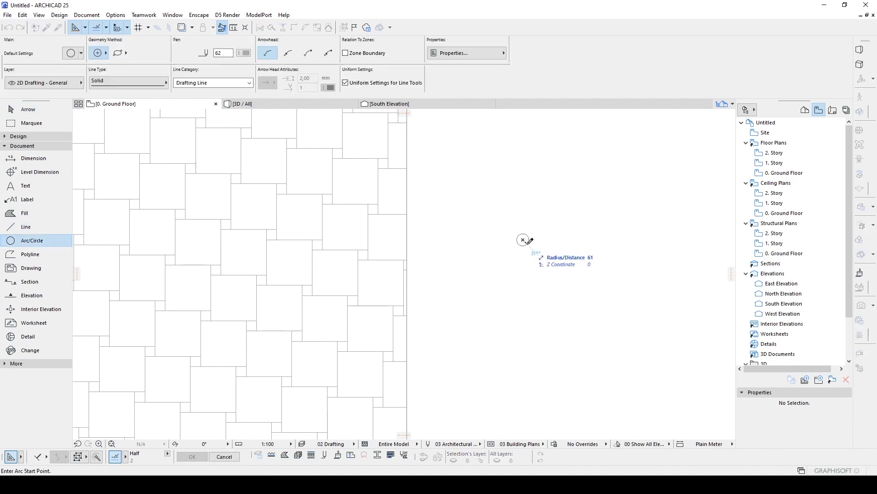
pyautogui.click(526, 238)
pyautogui.press('a')
pyautogui.click(522, 240)
pyautogui.hotkey('ctrl', 'd')
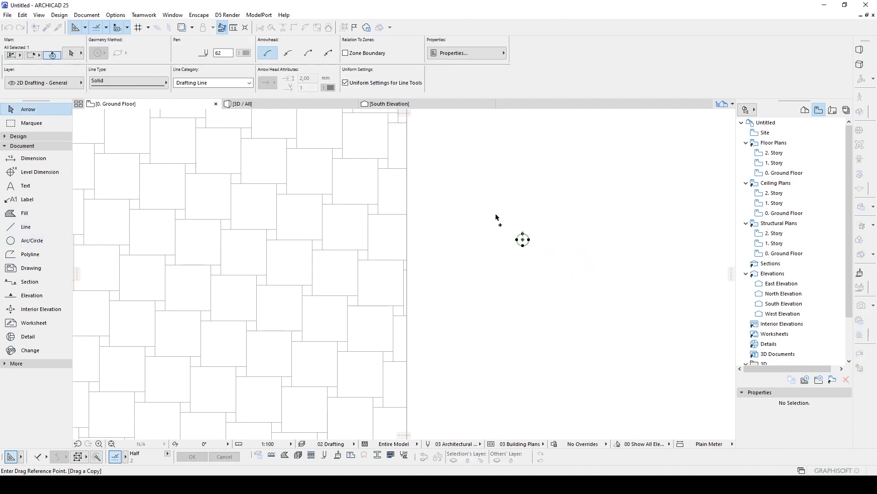
pyautogui.click(498, 220)
# Draw a straight mouth line below the eyes and curve it into an arc.
pyautogui.press('l')
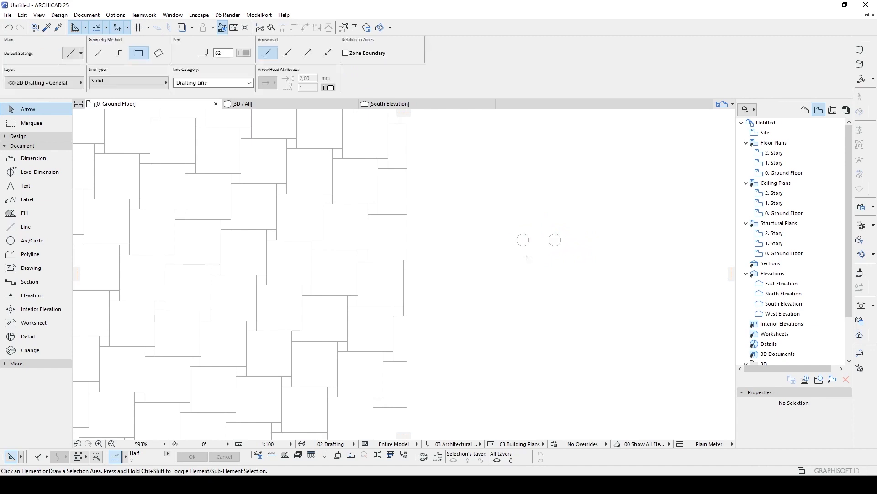
pyautogui.click(512, 265)
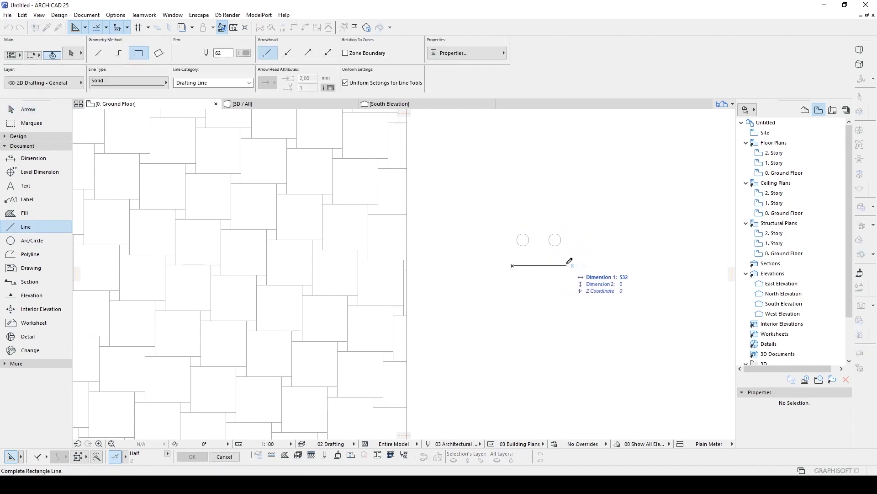
pyautogui.press('Escape')
pyautogui.click(566, 261)
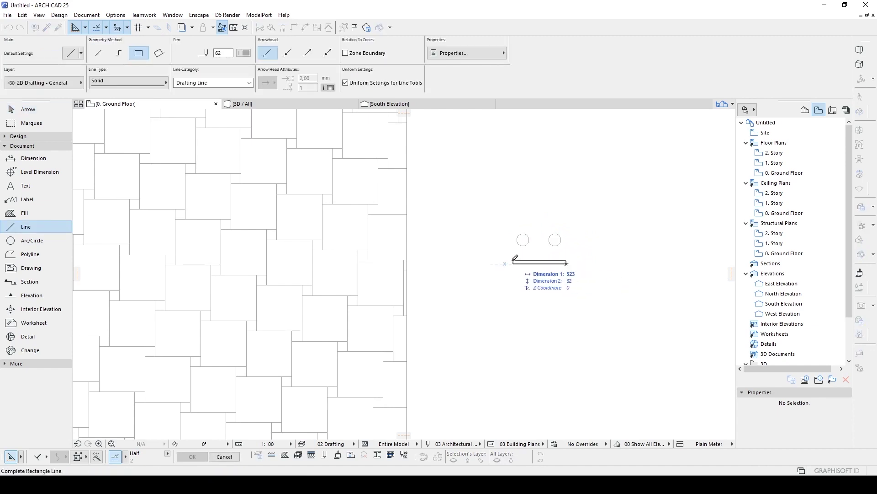
pyautogui.click(99, 53)
pyautogui.click(510, 264)
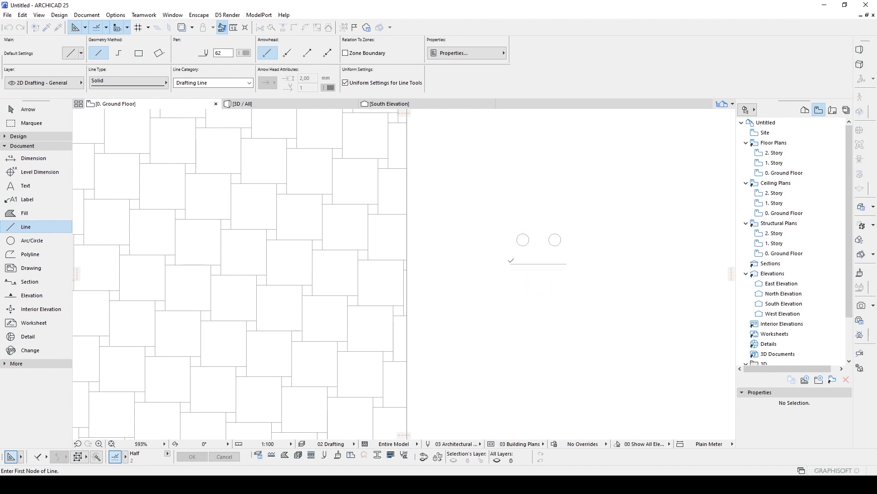
pyautogui.keyDown('shift'); pyautogui.click(532, 266); pyautogui.keyUp('shift')
pyautogui.click(532, 266)
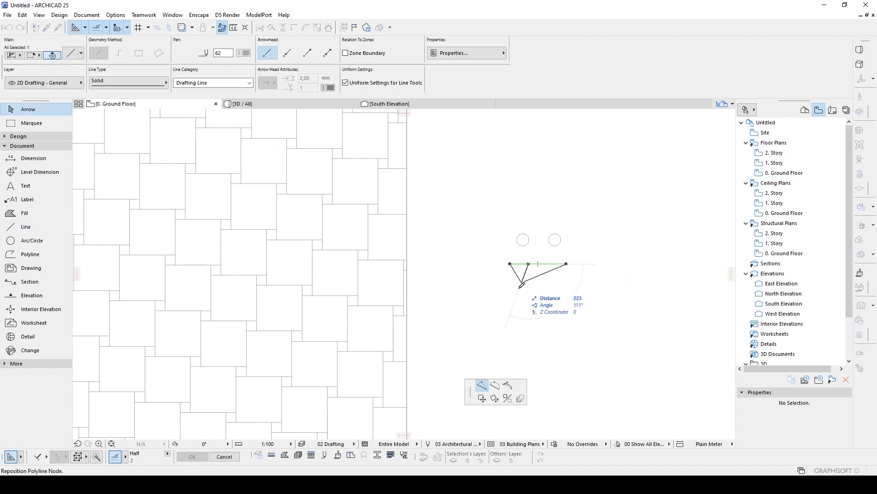
pyautogui.click(494, 385)
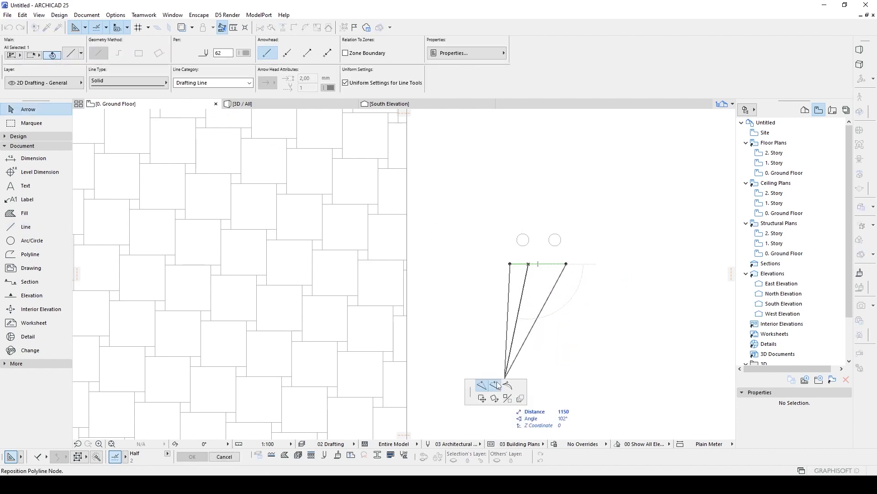
pyautogui.click(540, 281)
pyautogui.click(500, 218)
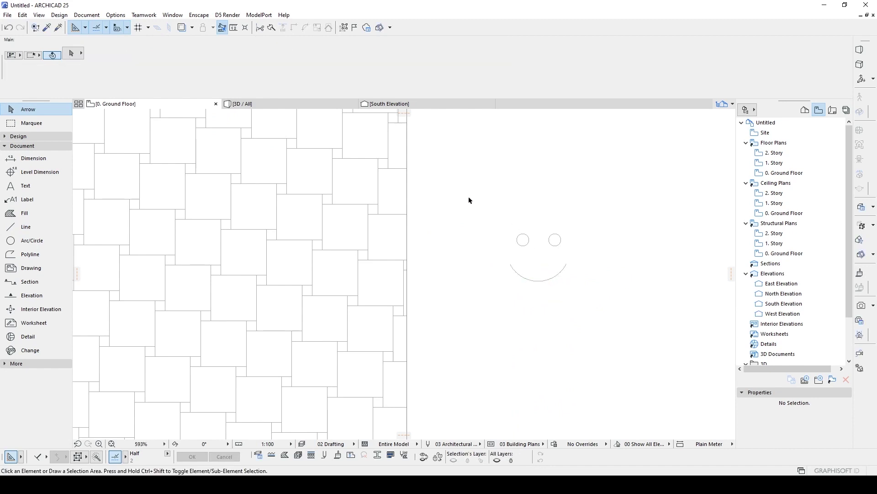
# Copy the smiley to the right and into a row below, then undo the copies.
pyautogui.moveTo(608, 314); pyautogui.dragTo(486, 209)
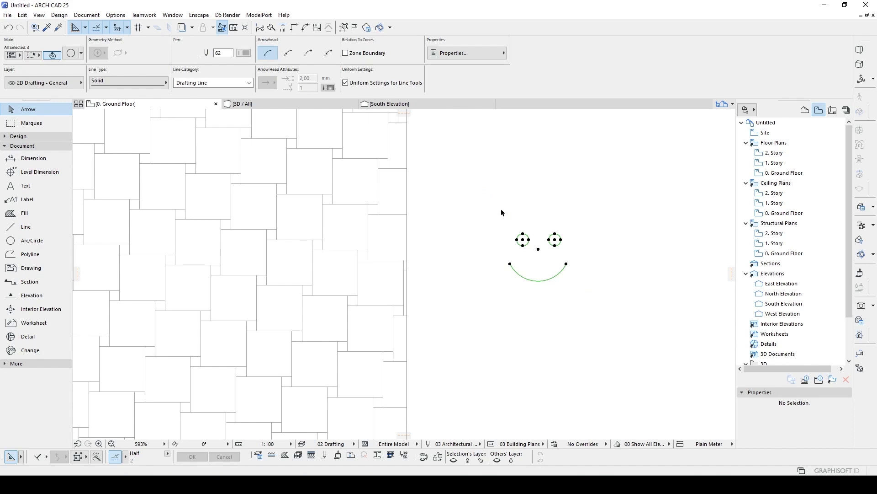
pyautogui.click(501, 210)
pyautogui.moveTo(617, 314); pyautogui.dragTo(485, 226)
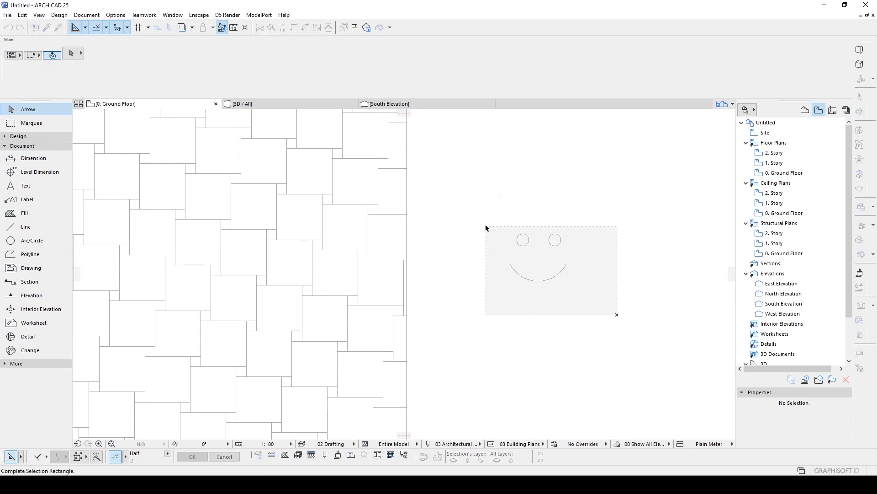
pyautogui.click(485, 226)
pyautogui.hotkey('ctrl', 'shift', 'd')
pyautogui.click(510, 265)
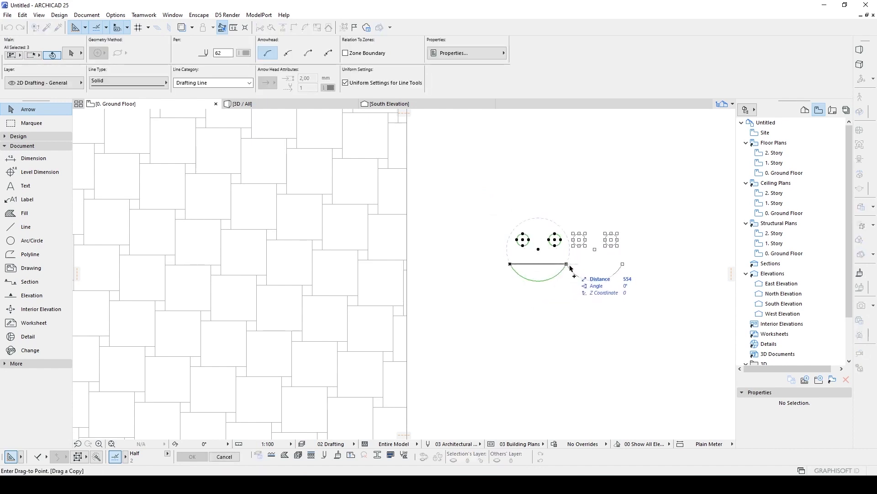
pyautogui.click(567, 265)
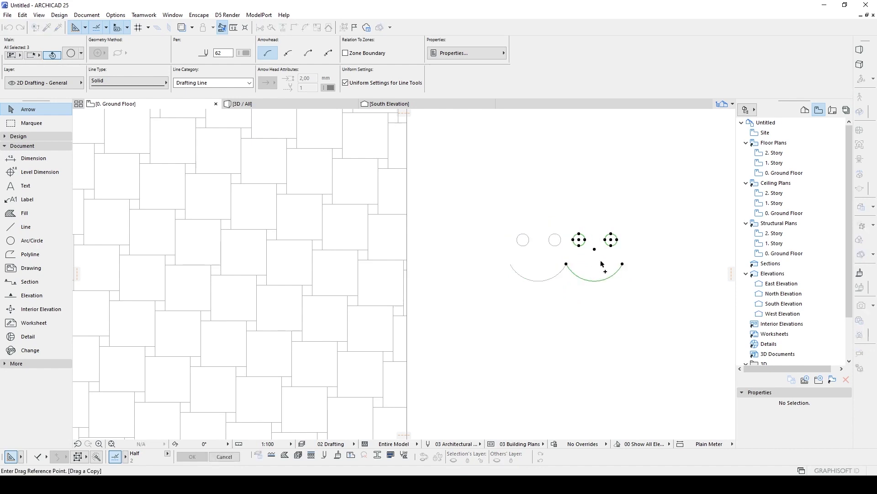
pyautogui.press('Escape')
pyautogui.moveTo(646, 309); pyautogui.dragTo(474, 207)
pyautogui.hotkey('ctrl', 'shift', 'd')
pyautogui.click(611, 234)
pyautogui.click(611, 282)
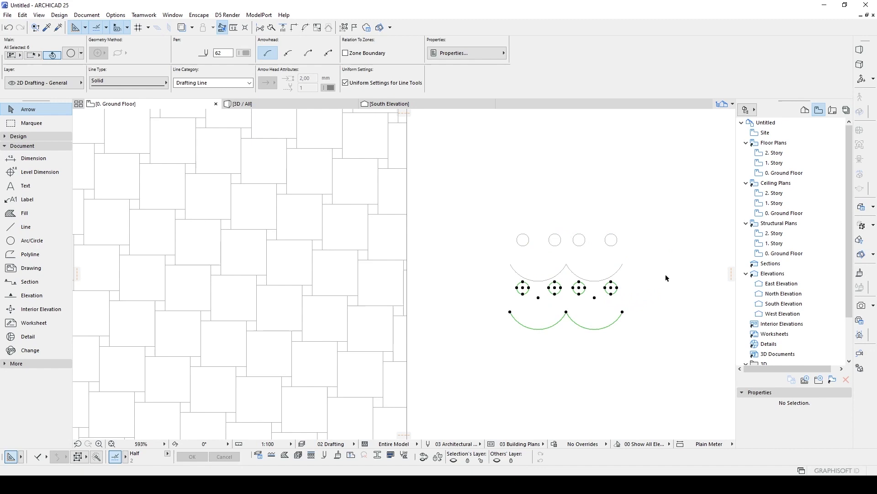
pyautogui.press('Escape')
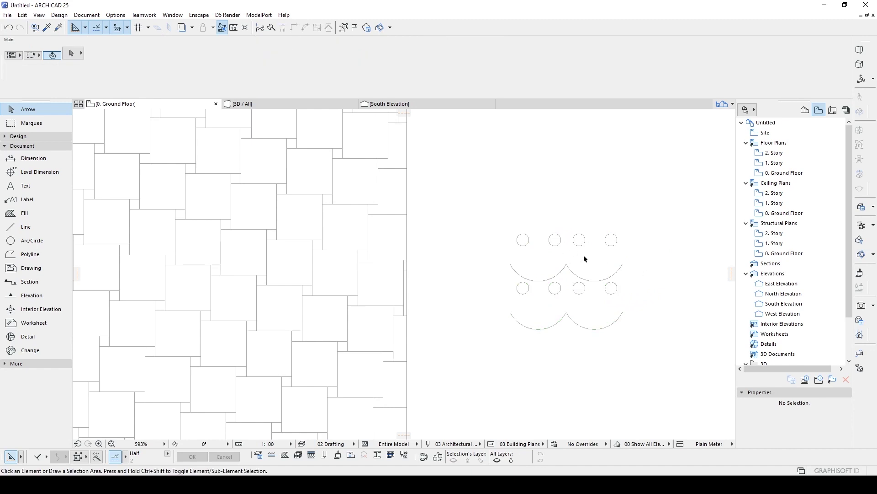
pyautogui.hotkey('ctrl', 'z')
pyautogui.hotkey('ctrl', 'z')
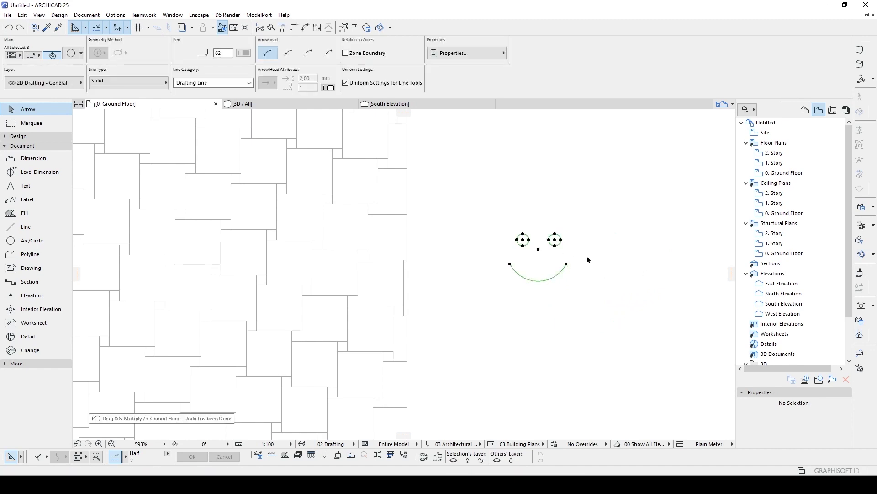
pyautogui.press('Escape')
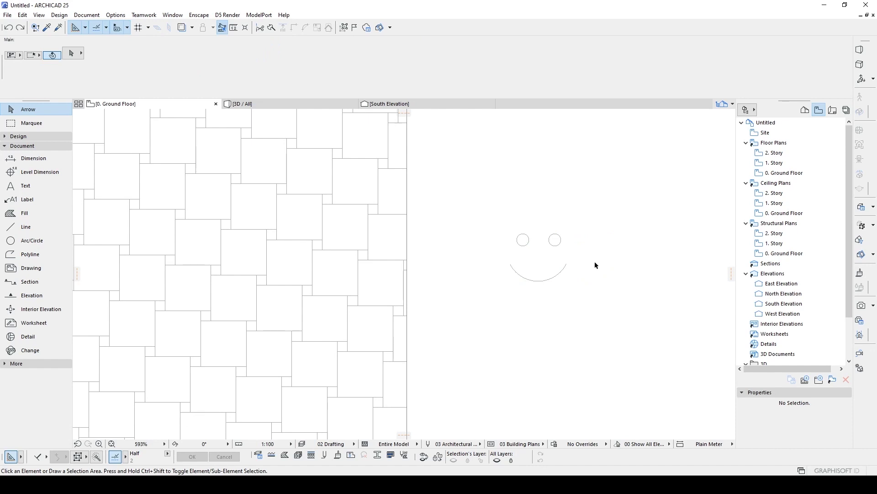
# Expand the toolbox's extra tools and choose the Hotspot tool.
pyautogui.click(14, 364)
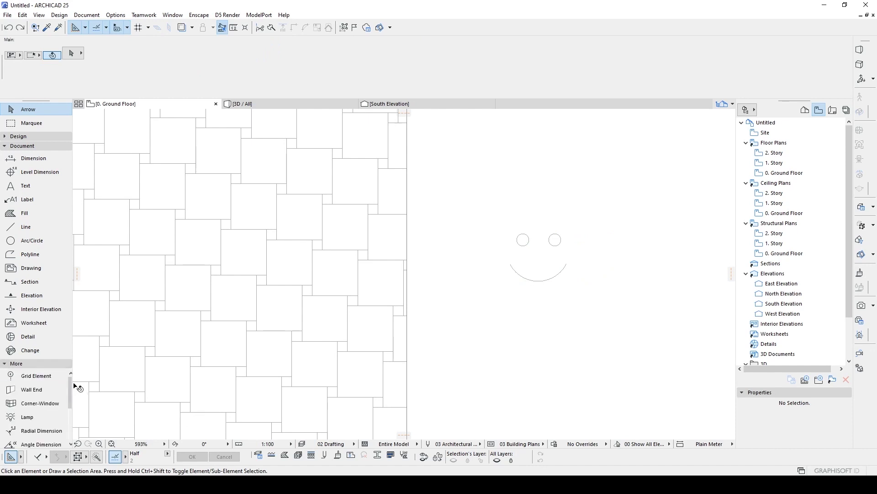
pyautogui.moveTo(69, 381); pyautogui.dragTo(68, 415)
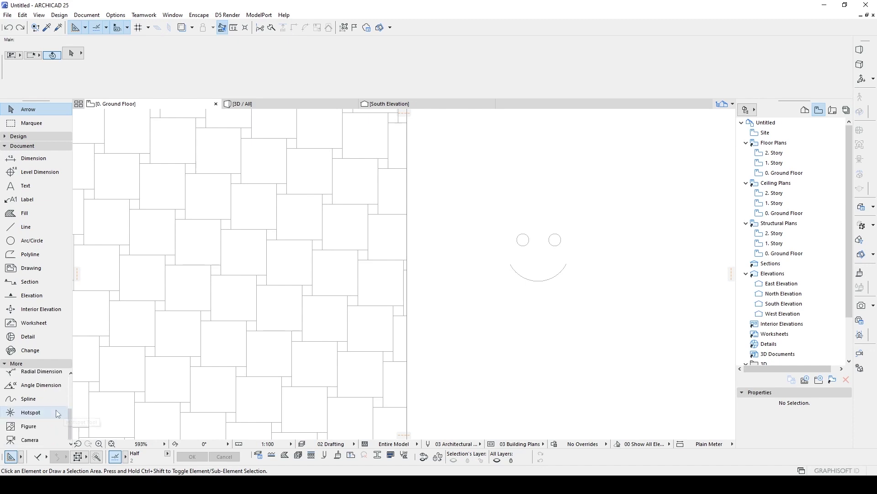
pyautogui.click(40, 413)
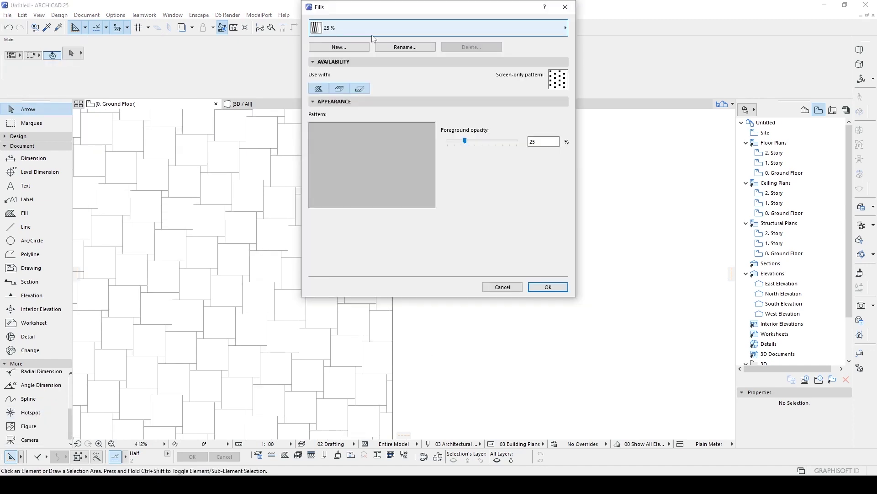
# Create a new Symbol fill named Smiley from the pasted face, entering a 350 stroke value.
pyautogui.click(339, 47)
pyautogui.click(490, 211)
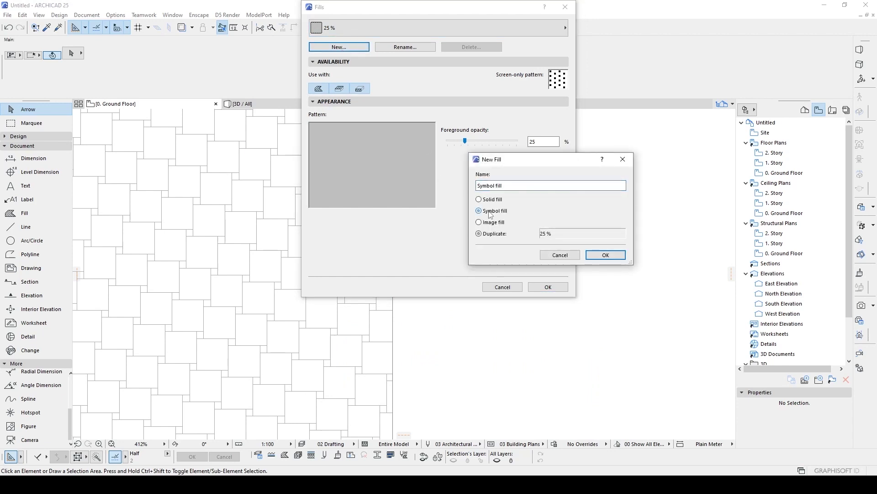
pyautogui.moveTo(517, 186); pyautogui.dragTo(461, 181)
pyautogui.write('Smiley')
pyautogui.click(605, 254)
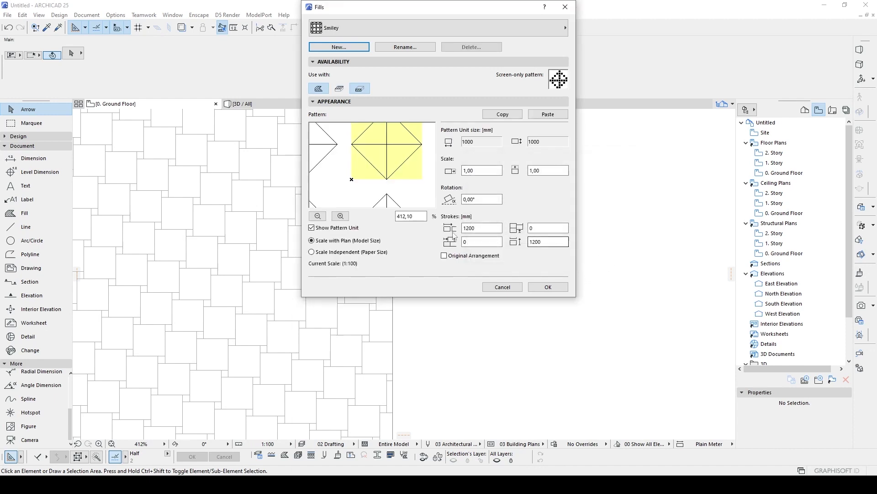
pyautogui.click(546, 117)
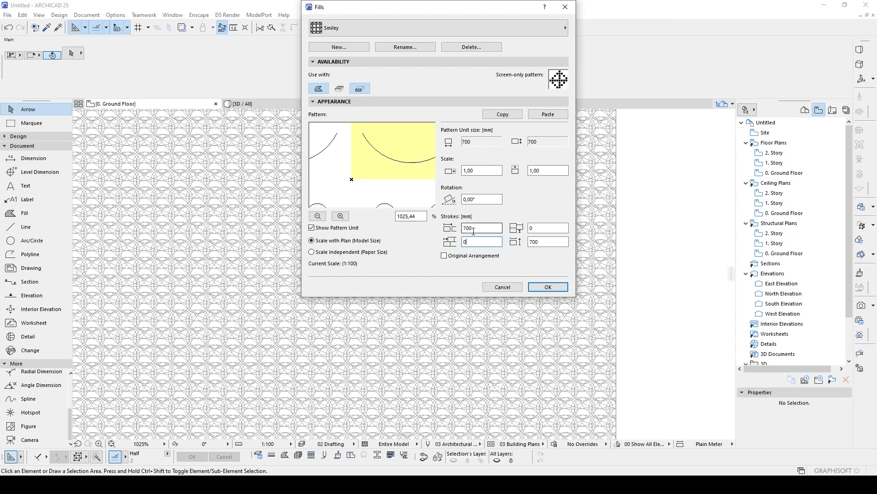
pyautogui.write('350')
pyautogui.click(547, 286)
# Adjust the Smiley pattern's horizontal and vertical stroke offsets and apply them.
pyautogui.scroll(-5, 548, 287)
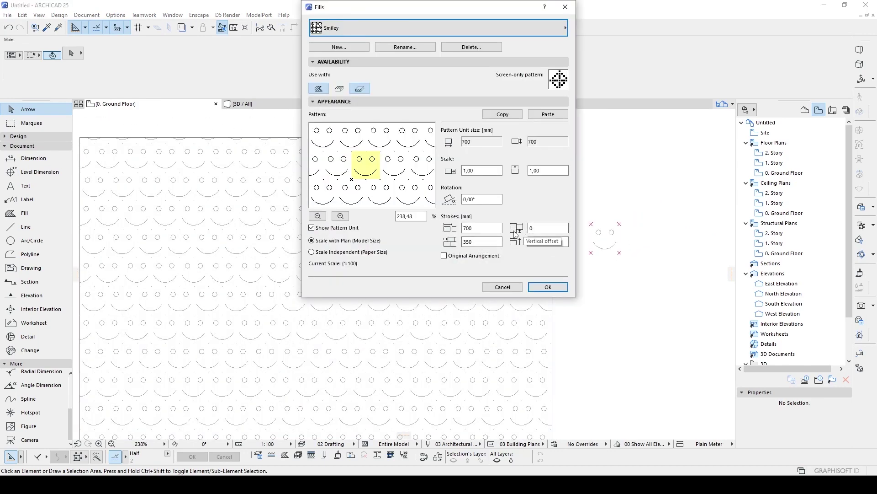
pyautogui.doubleClick(482, 241)
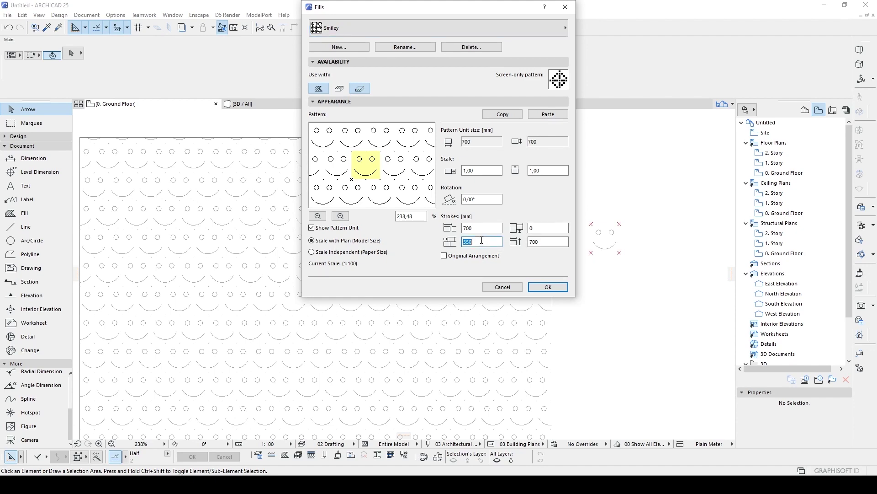
pyautogui.doubleClick(539, 228)
pyautogui.click(539, 241)
pyautogui.click(547, 287)
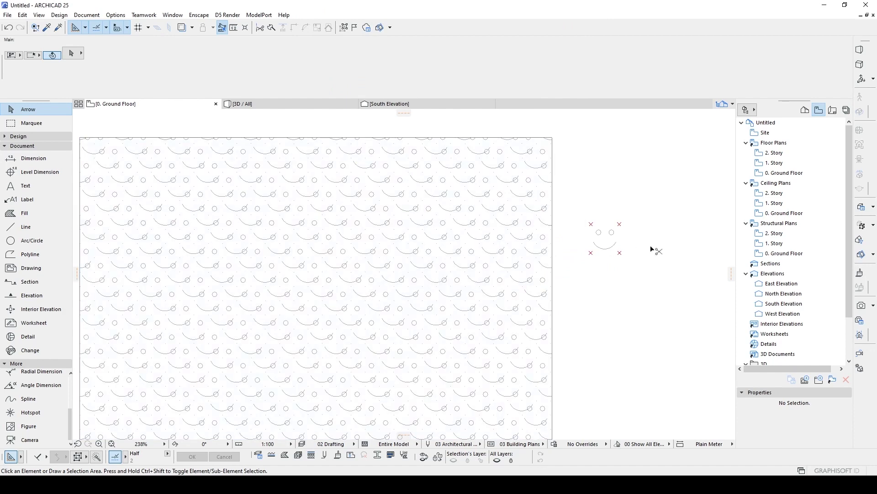
# Restore the Smiley pattern on the fill and show the Smiley attribute in Fills settings.
pyautogui.hotkey('ctrl', 'z')
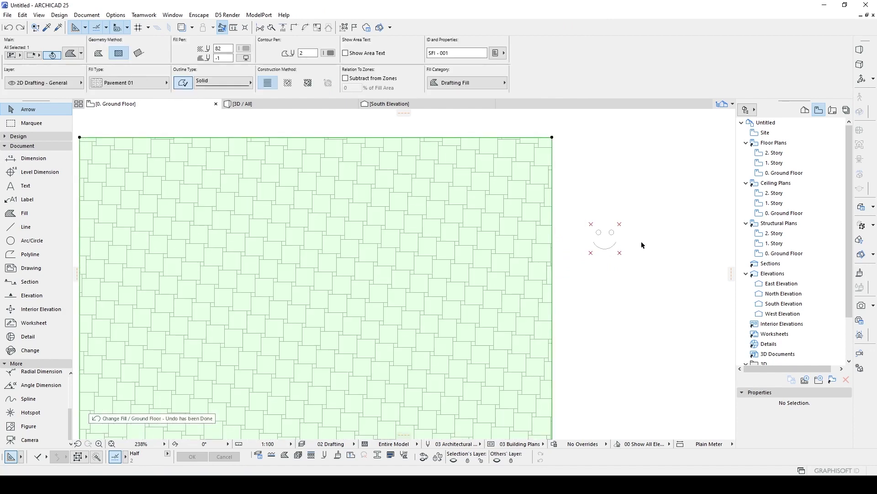
pyautogui.click(20, 28)
pyautogui.click(109, 16)
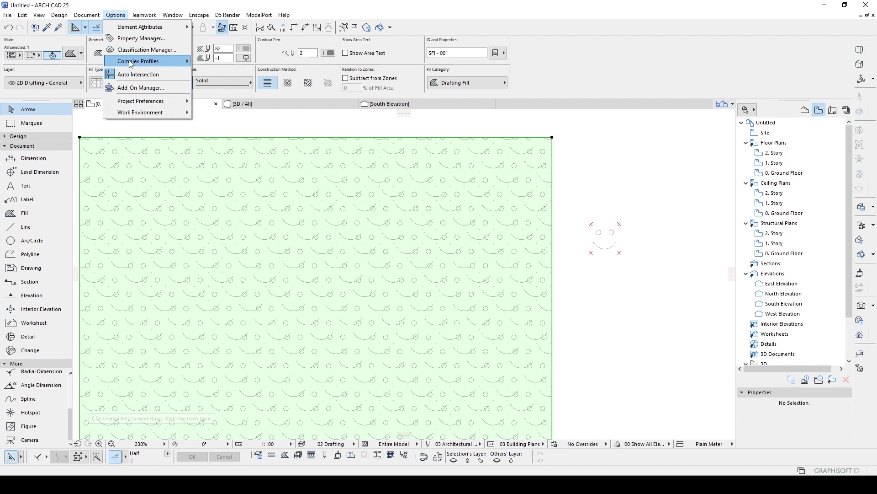
pyautogui.moveTo(146, 26)
pyautogui.click(231, 59)
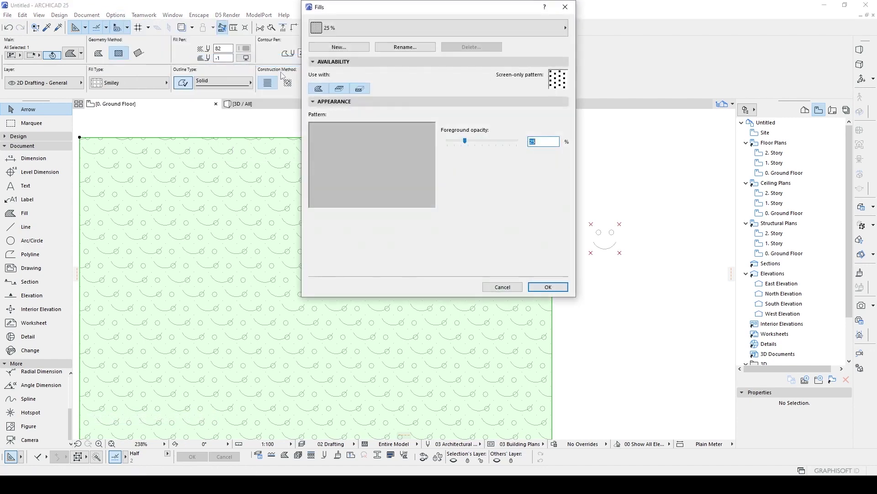
pyautogui.click(439, 28)
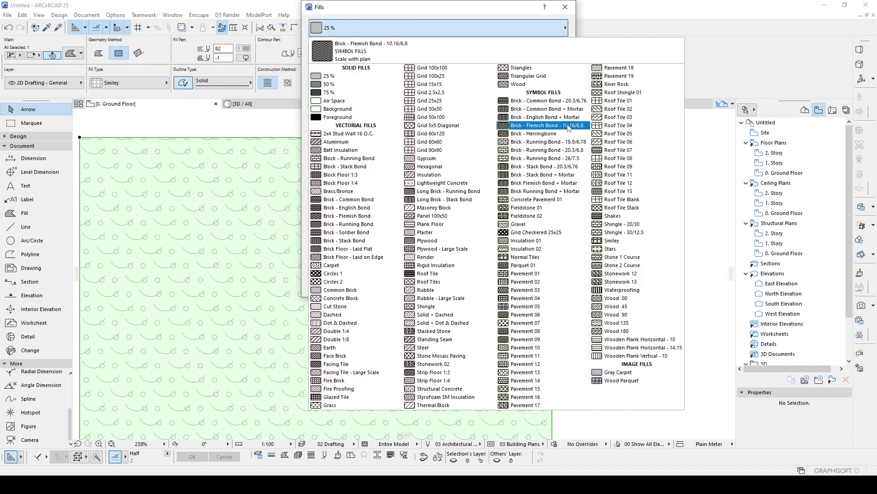
pyautogui.click(624, 240)
# Change the Smiley stroke offset from 350 to 0 and apply it.
pyautogui.click(559, 228)
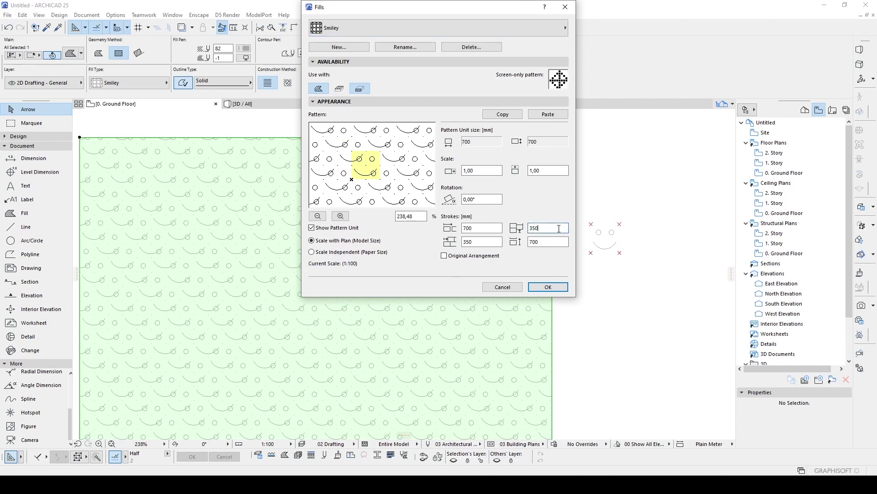
pyautogui.write('0')
pyautogui.click(544, 242)
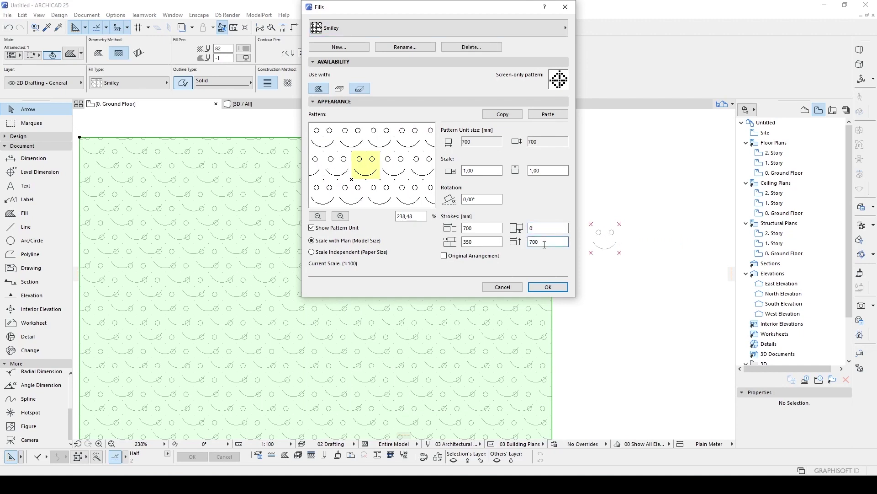
pyautogui.click(548, 286)
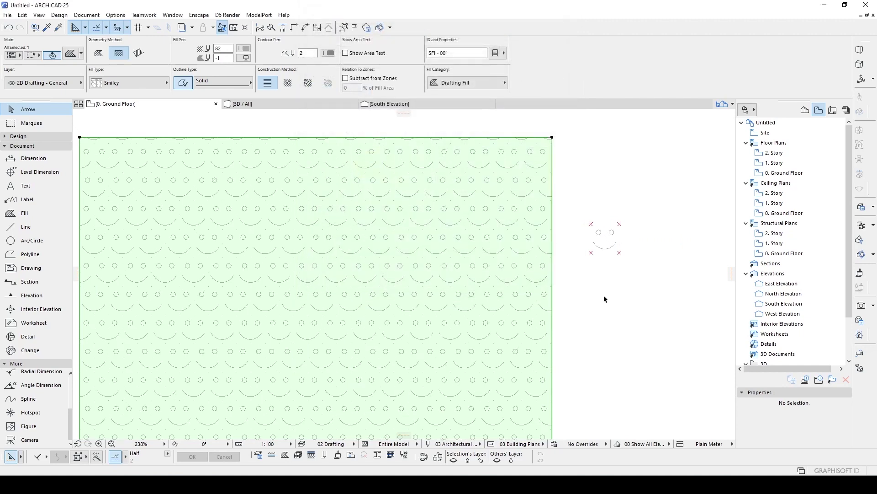
pyautogui.click(604, 295)
pyautogui.scroll(-5, 614, 254)
pyautogui.scroll(3, 611, 252)
pyautogui.moveTo(611, 255); pyautogui.dragTo(382, 180, button='middle')
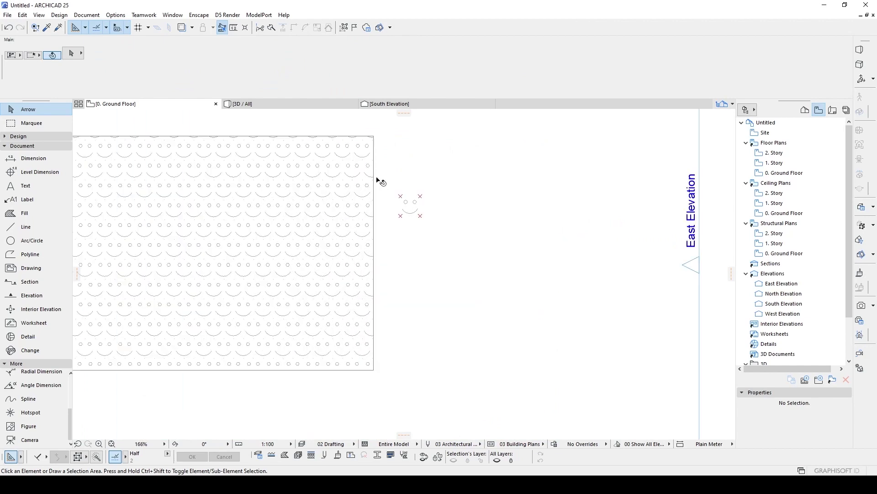
# Create a new Image fill type in the Fills dialog.
pyautogui.click(116, 15)
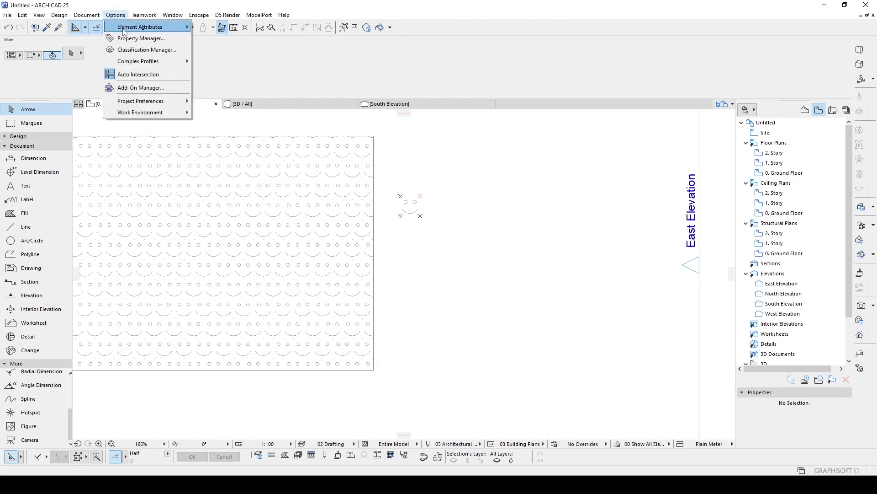
pyautogui.moveTo(151, 27)
pyautogui.click(226, 60)
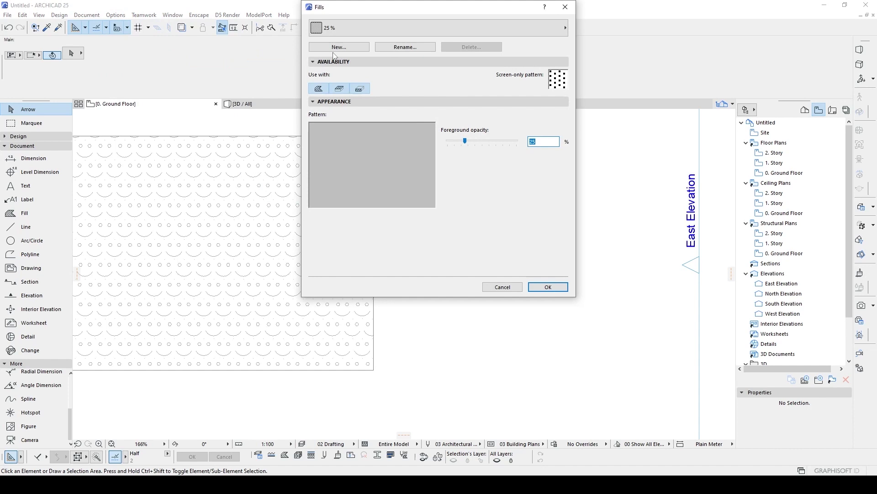
pyautogui.click(334, 47)
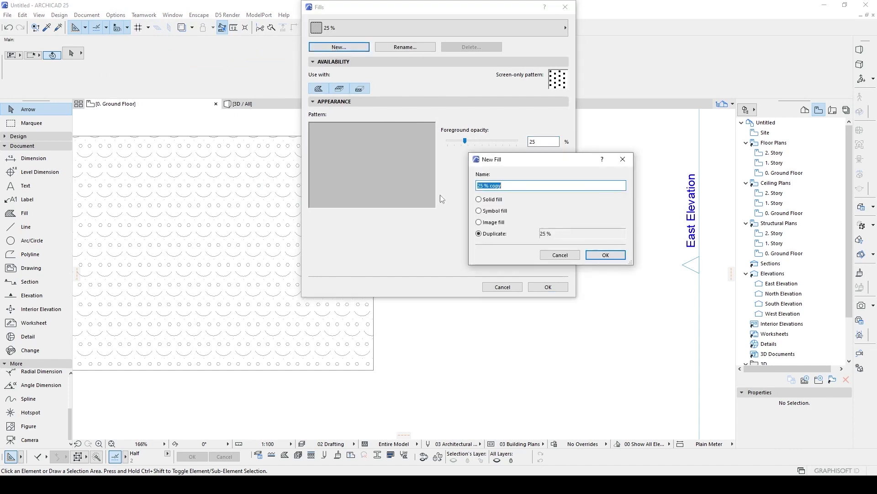
pyautogui.click(480, 222)
pyautogui.click(603, 255)
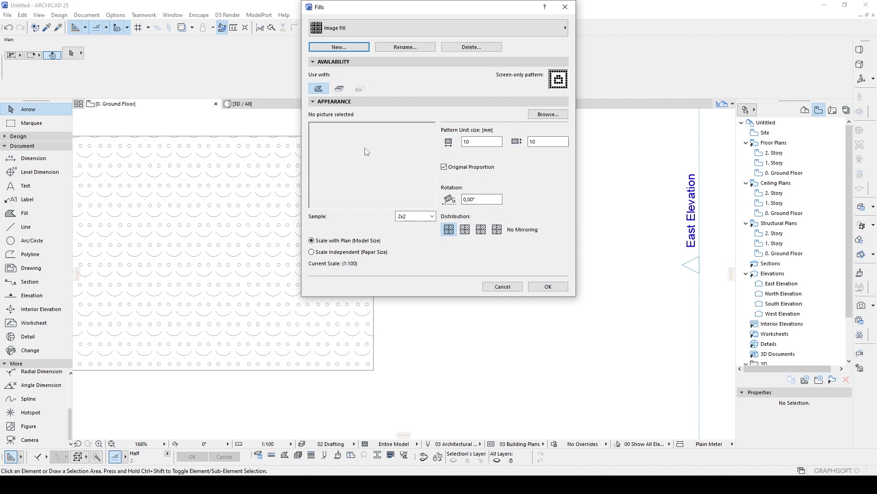
# Load Stonework - 05 c.jpg from the Stone 25 library folder into the image fill and save it.
pyautogui.click(531, 117)
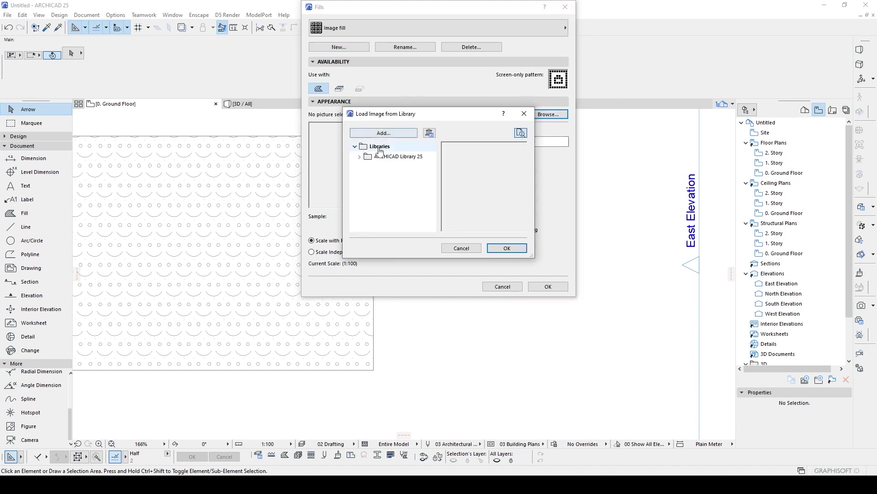
pyautogui.click(360, 156)
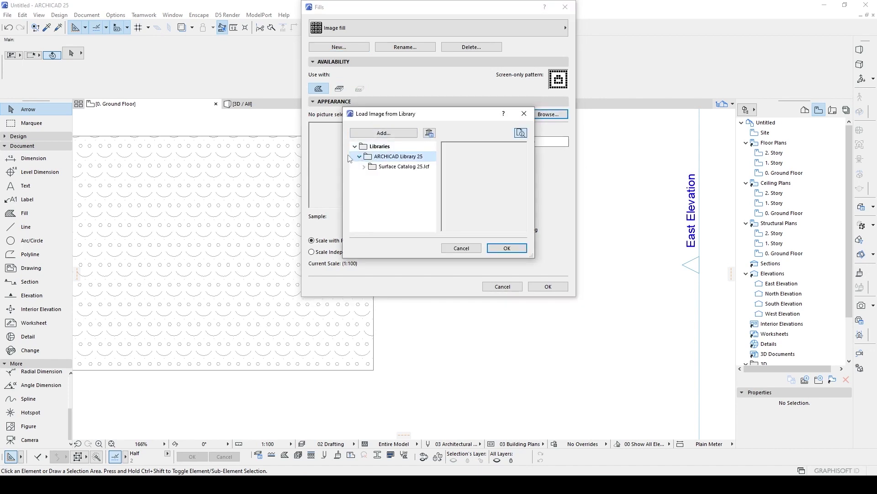
pyautogui.click(364, 166)
pyautogui.click(369, 177)
pyautogui.click(373, 186)
pyautogui.click(409, 157)
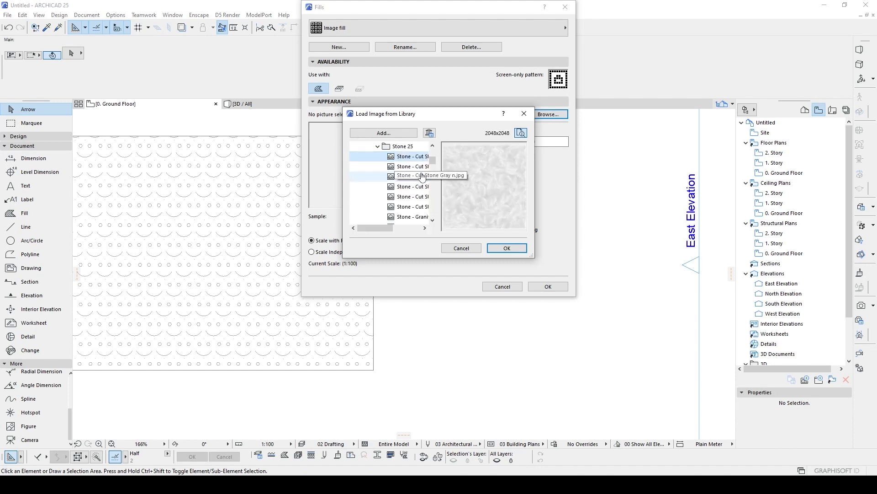
pyautogui.scroll(-5, 418, 181)
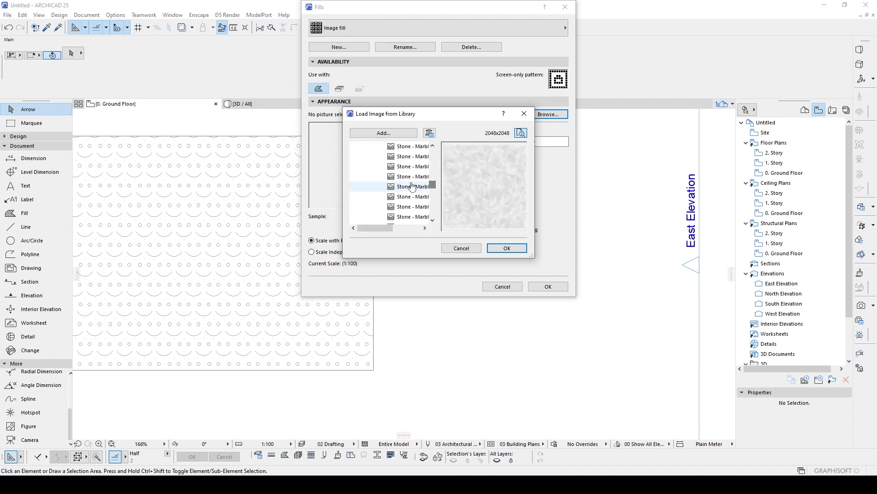
pyautogui.click(413, 186)
pyautogui.scroll(-3, 411, 185)
pyautogui.click(409, 187)
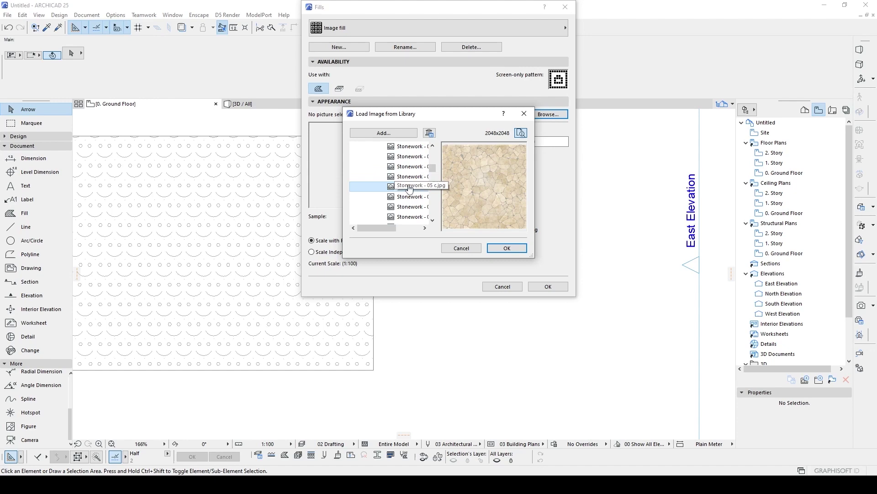
pyautogui.click(506, 247)
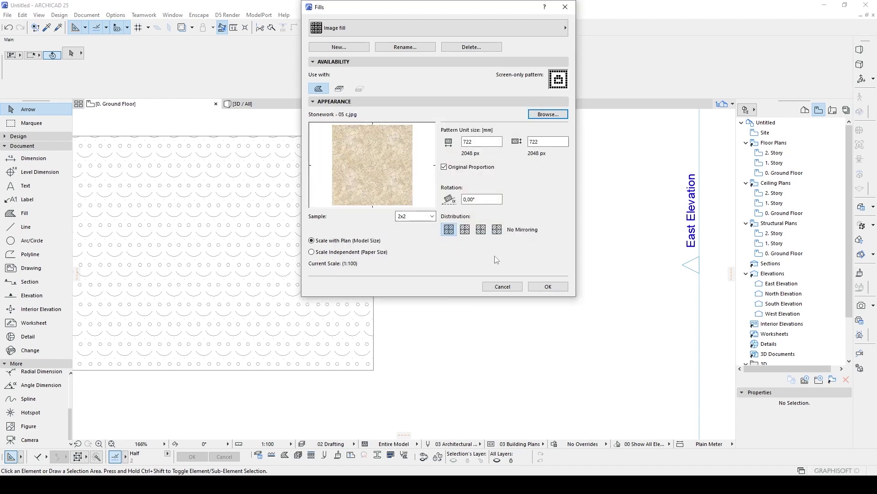
pyautogui.click(535, 285)
pyautogui.click(338, 178)
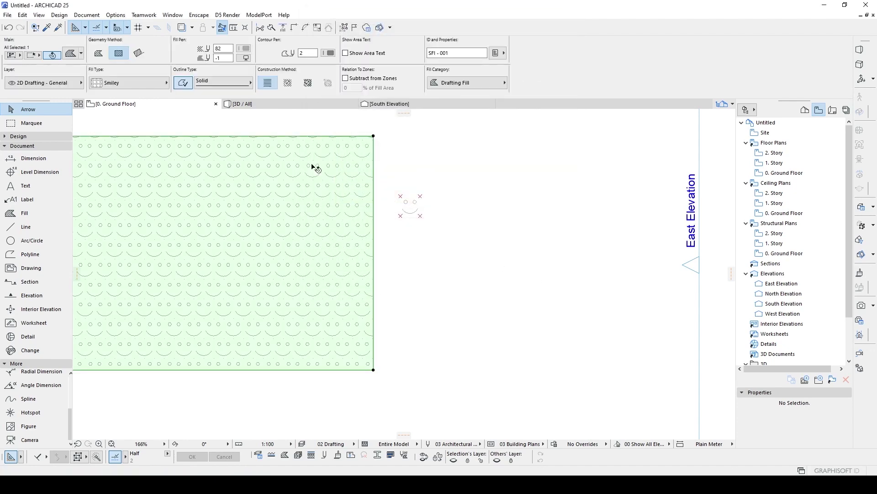
# Split the Smiley fill with a vertical cut and keep its right half.
pyautogui.scroll(-3, 311, 165)
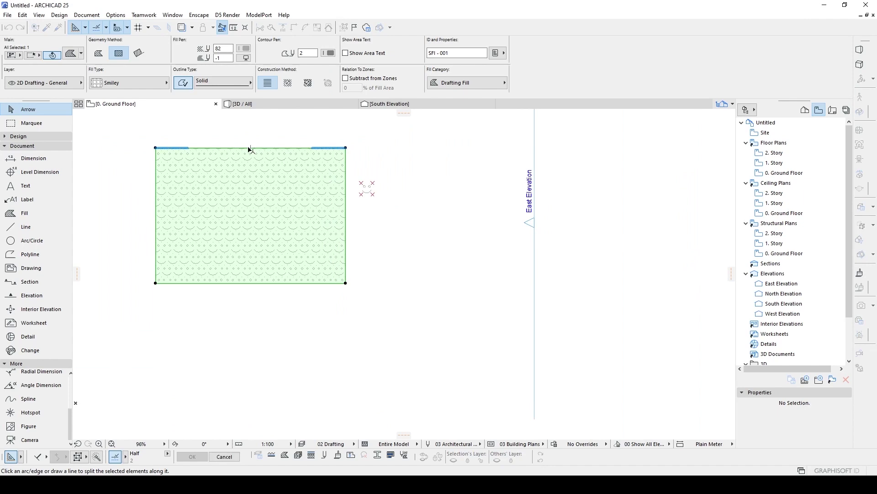
pyautogui.click(250, 147)
pyautogui.click(251, 337)
pyautogui.click(316, 336)
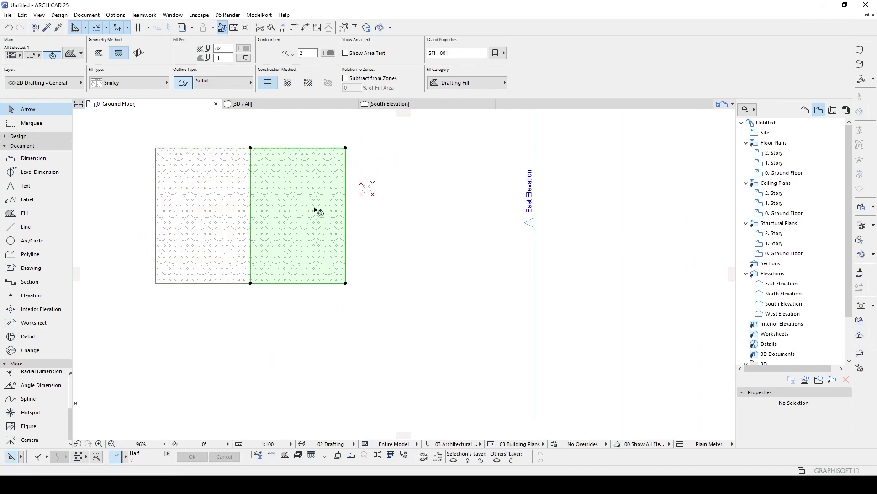
# Give the right half the Image fill type showing the beige stone picture.
pyautogui.click(123, 84)
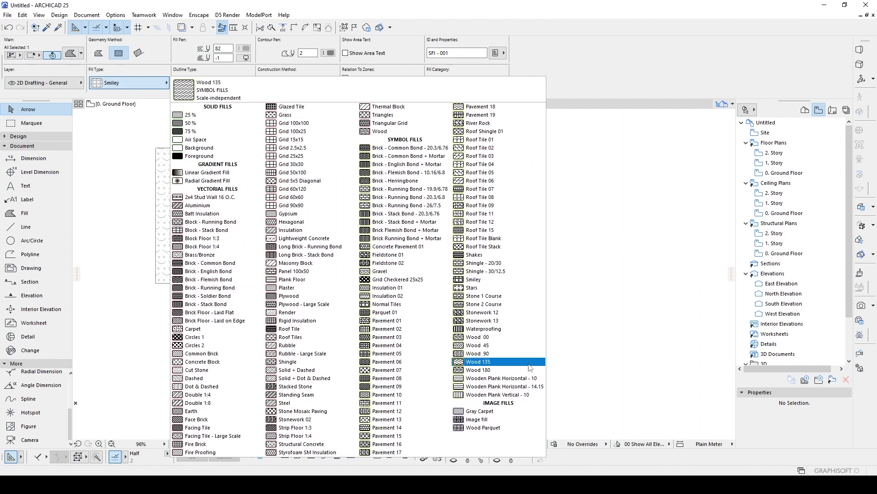
pyautogui.click(500, 419)
pyautogui.click(387, 315)
pyautogui.scroll(6, 308, 232)
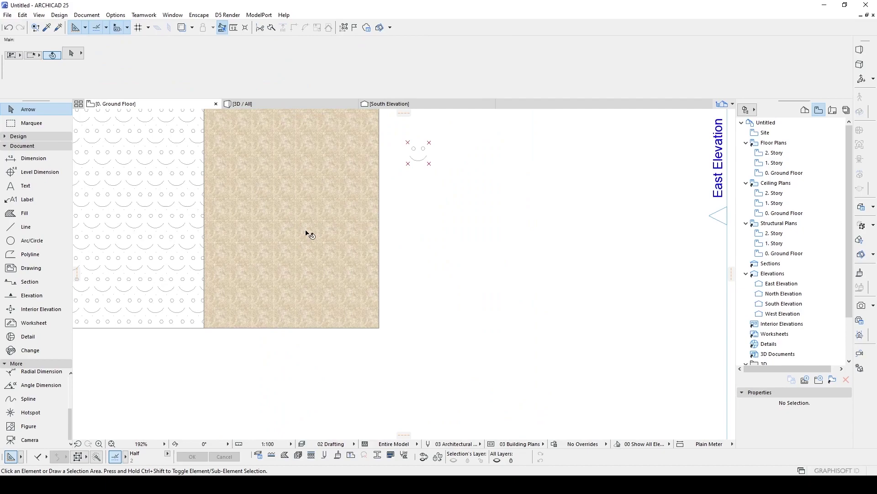
pyautogui.moveTo(292, 220); pyautogui.dragTo(425, 255, button='middle')
pyautogui.scroll(-7, 393, 255)
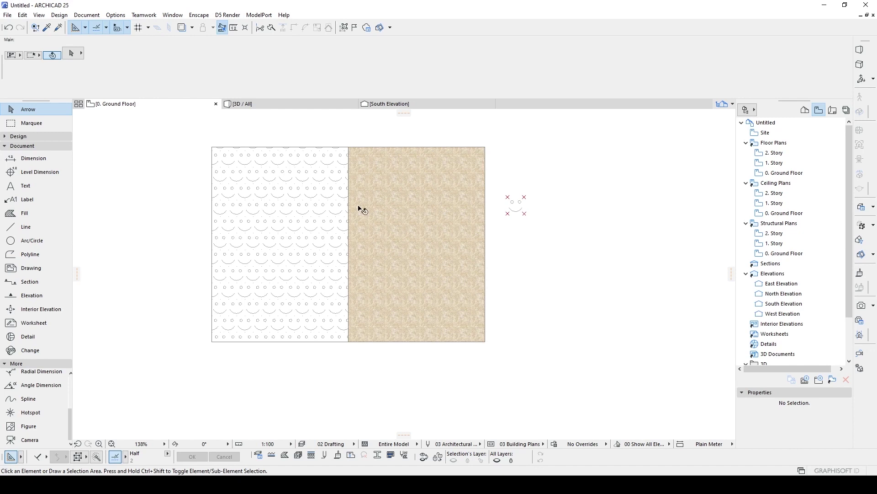
# Change the stone fill to a surface cover fill using Tiles - Mosaic Blue.
pyautogui.click(388, 244)
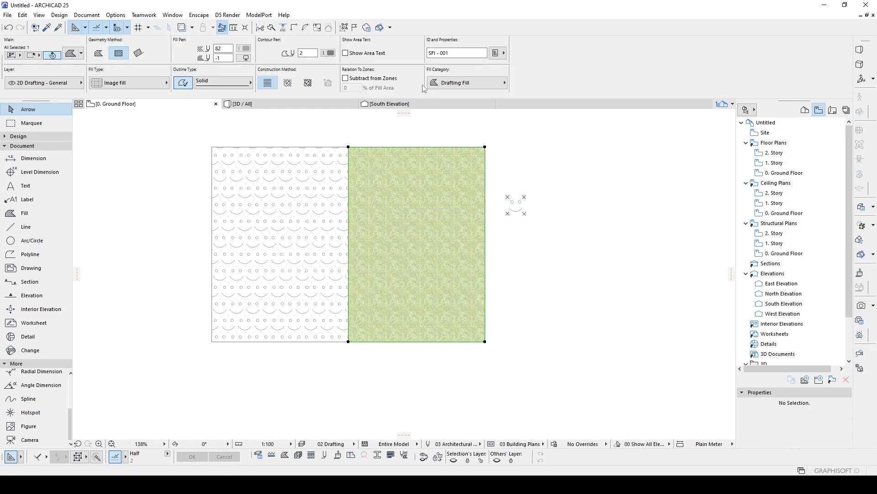
pyautogui.click(458, 89)
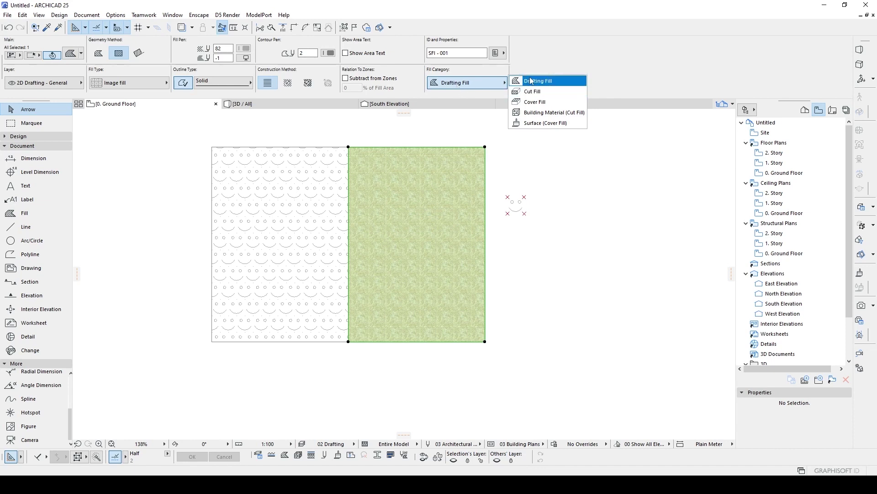
pyautogui.click(544, 125)
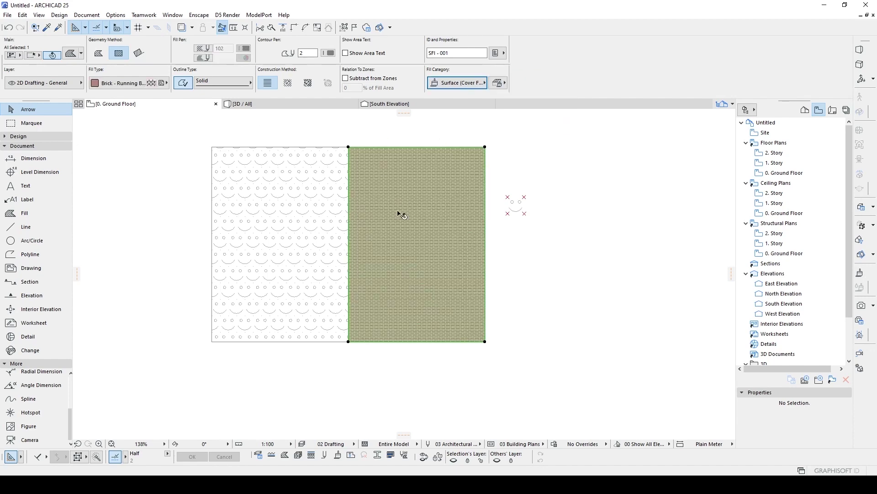
pyautogui.click(119, 84)
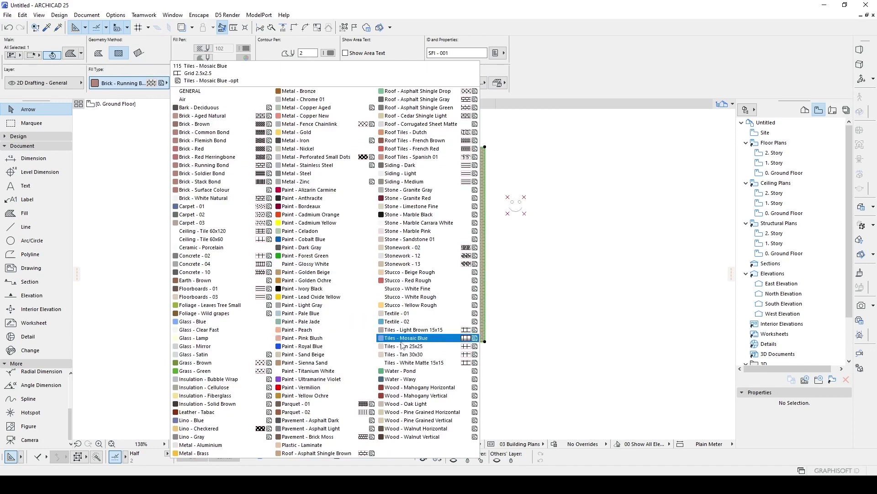
pyautogui.click(398, 338)
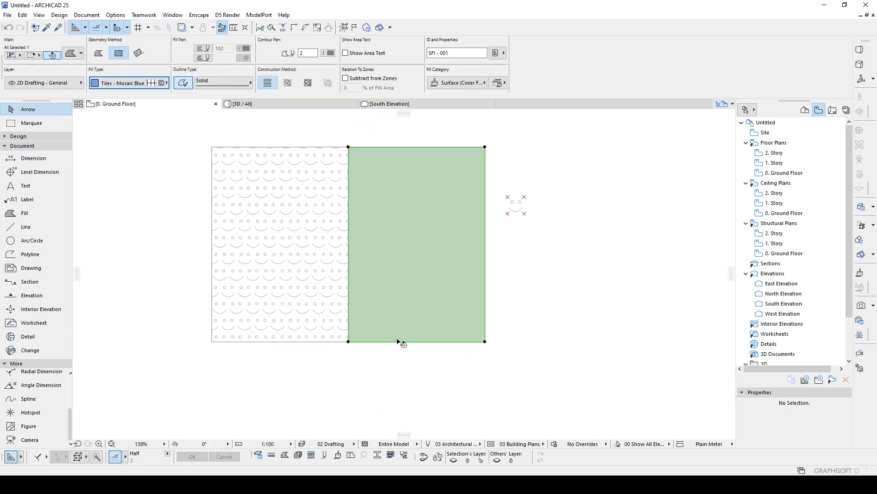
pyautogui.scroll(6, 441, 254)
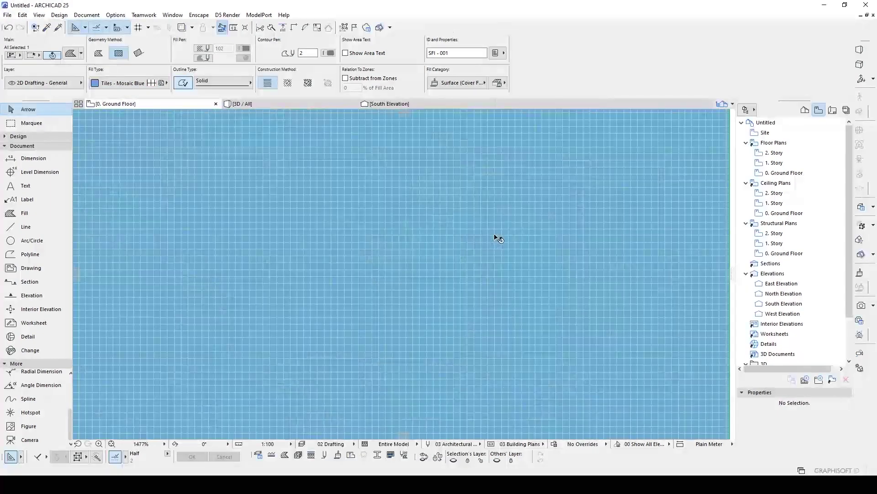
pyautogui.scroll(3, 578, 237)
pyautogui.click(589, 267)
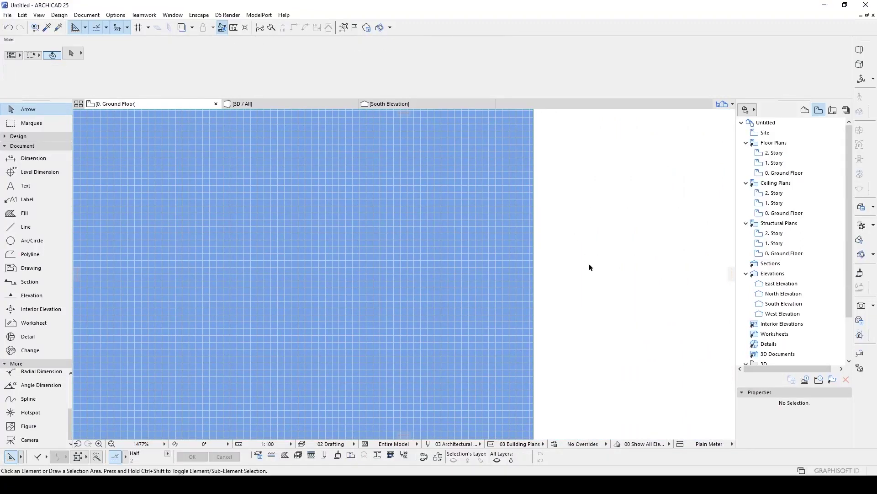
# Display the mosaic tile fill as Surface - Texture Fill.
pyautogui.click(451, 238)
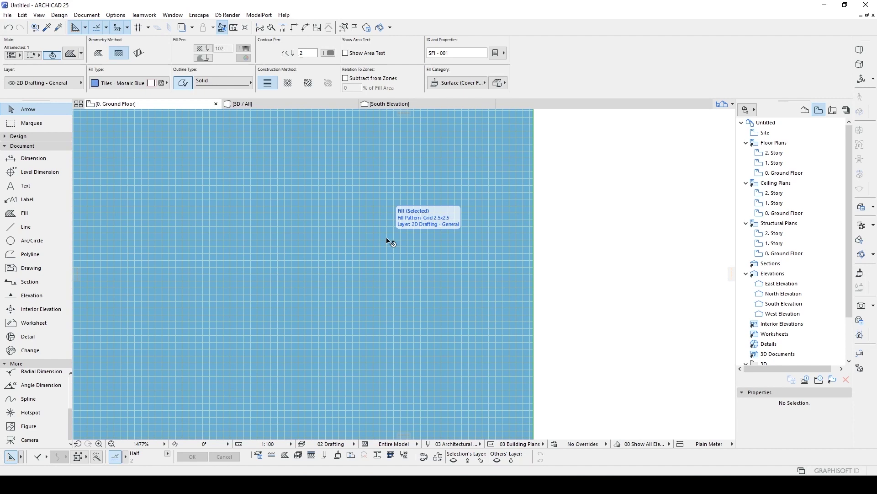
pyautogui.click(499, 84)
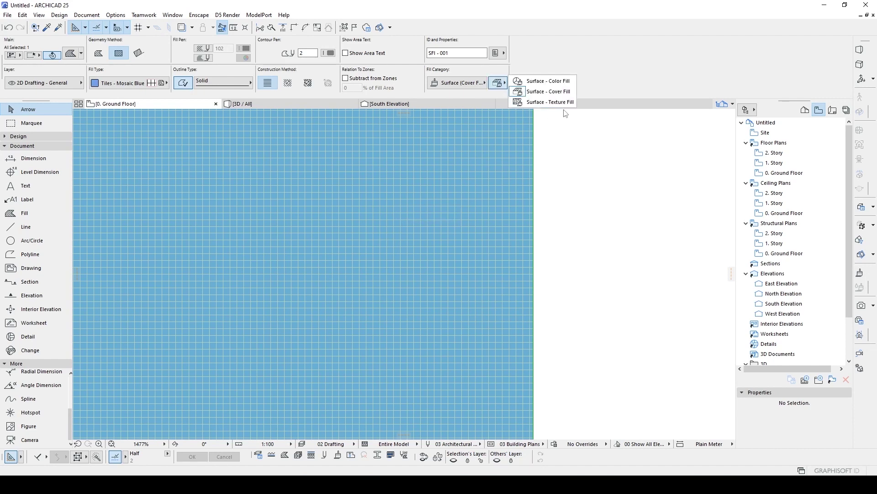
pyautogui.click(538, 103)
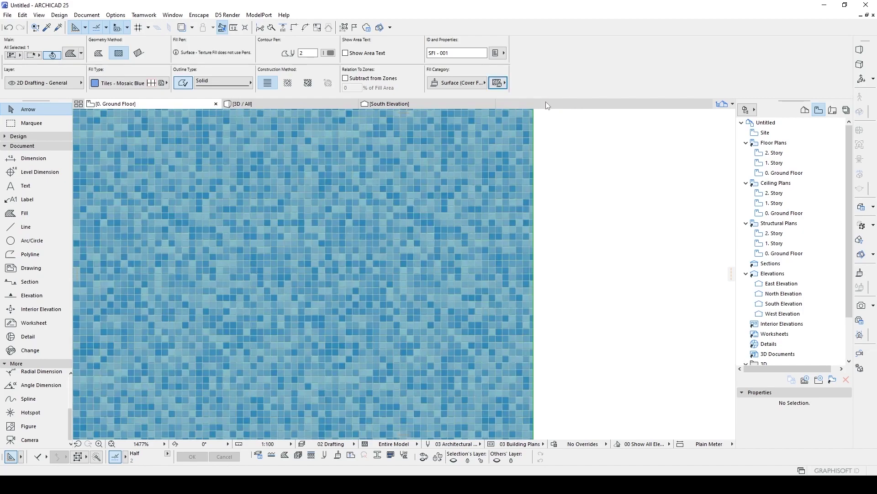
pyautogui.click(589, 192)
pyautogui.scroll(-4, 589, 195)
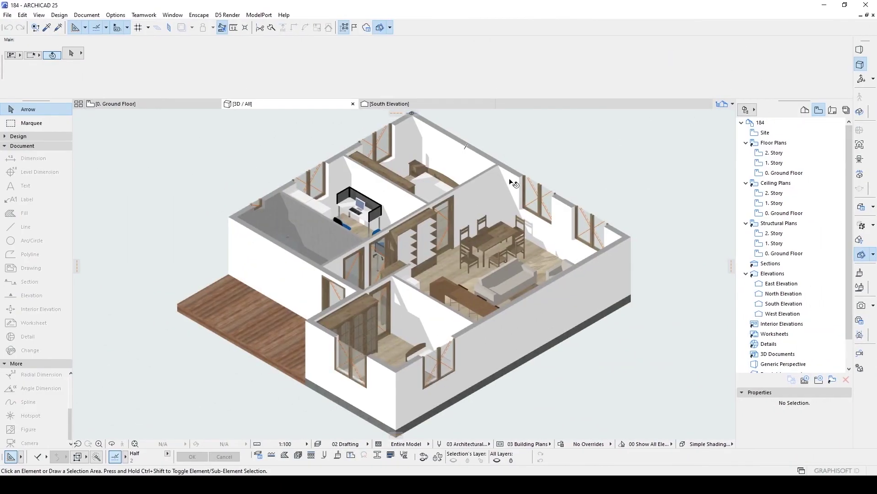
# Orbit and zoom the 3D house model to view it from above.
pyautogui.scroll(3, 236, 285)
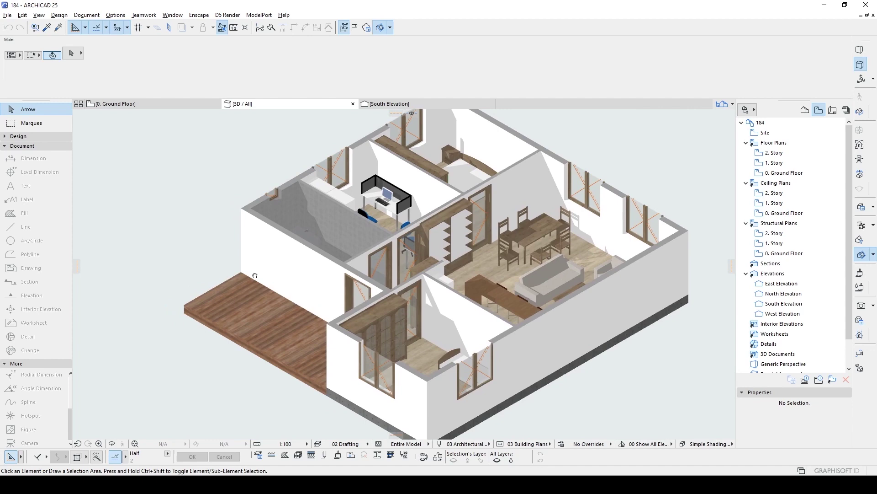
pyautogui.moveTo(237, 279); pyautogui.dragTo(347, 311)
pyautogui.scroll(5, 343, 294)
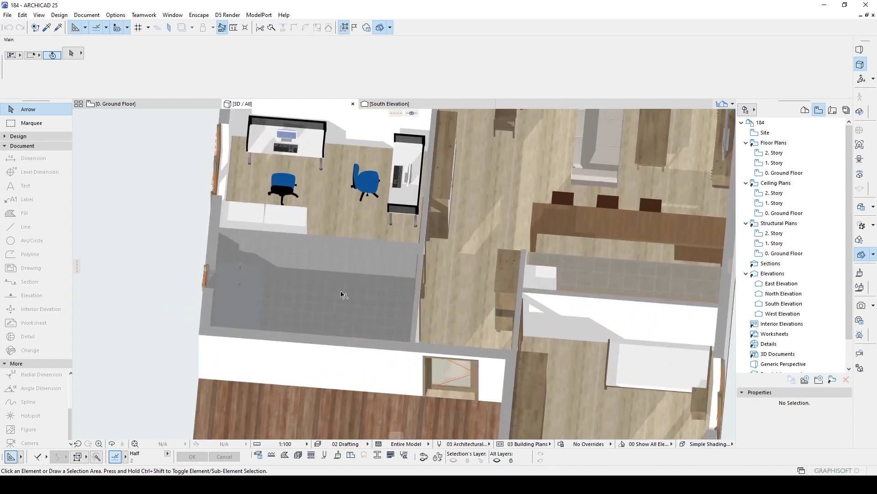
pyautogui.scroll(-2, 456, 195)
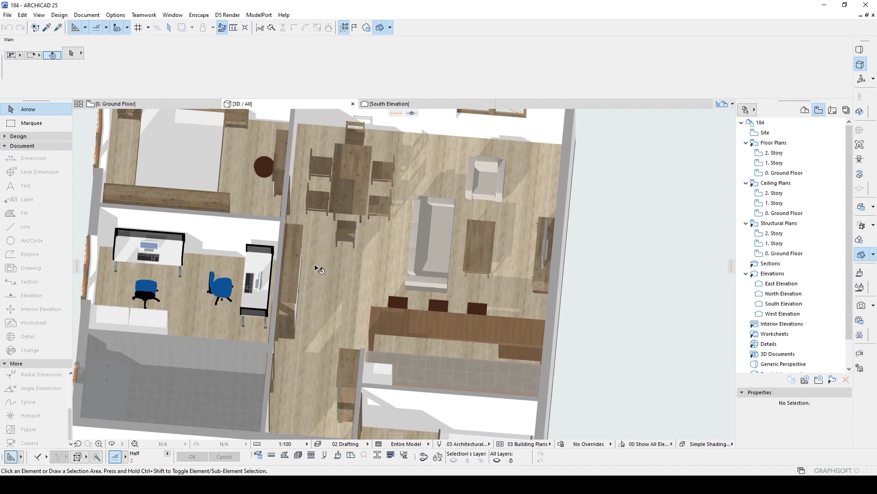
# Go to the 0. Ground Floor plan, inspect the bathroom slab, and pick the Fill tool.
pyautogui.click(131, 104)
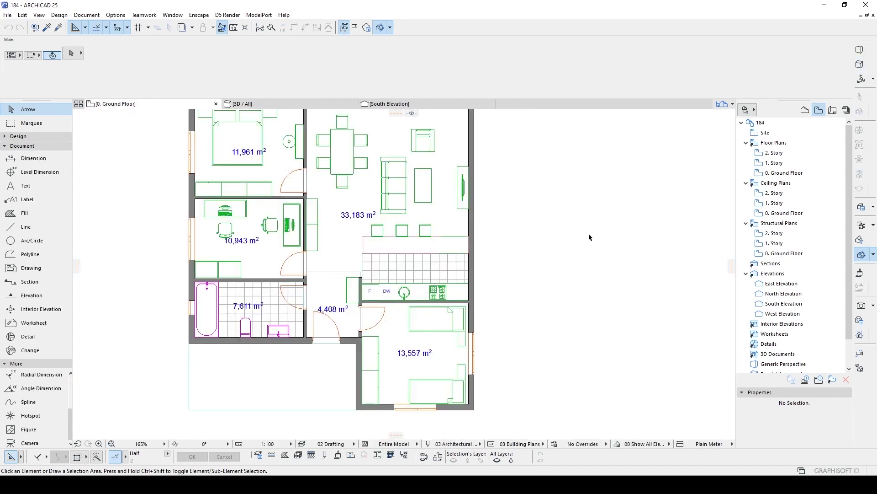
pyautogui.moveTo(503, 195); pyautogui.dragTo(551, 200, button='middle')
pyautogui.scroll(4, 274, 293)
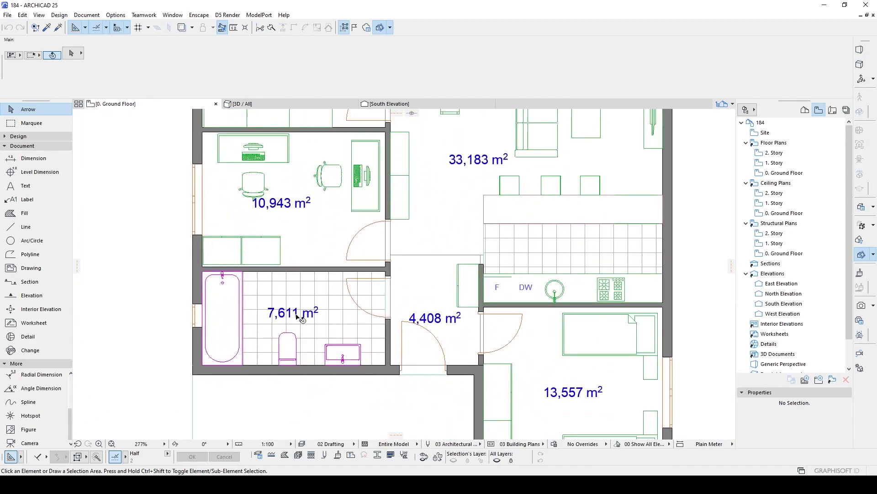
pyautogui.click(303, 258)
pyautogui.scroll(-4, 303, 258)
pyautogui.press('Escape')
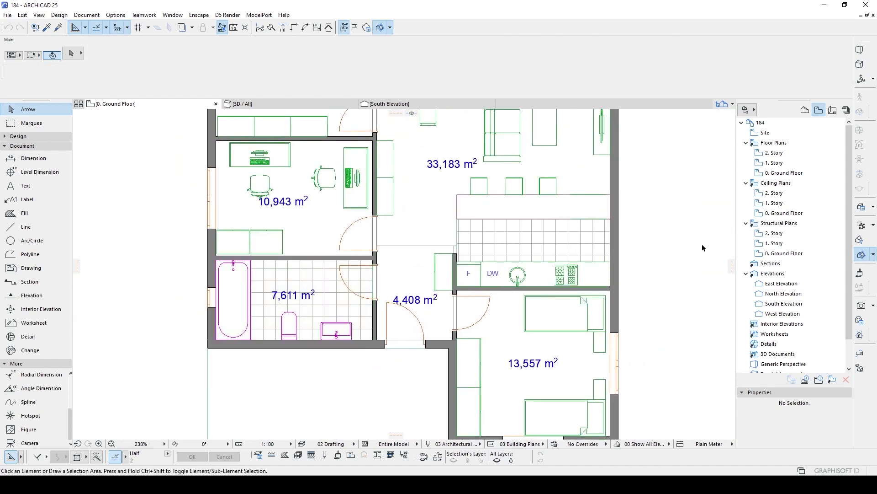
pyautogui.scroll(2, 496, 170)
pyautogui.scroll(-3, 503, 174)
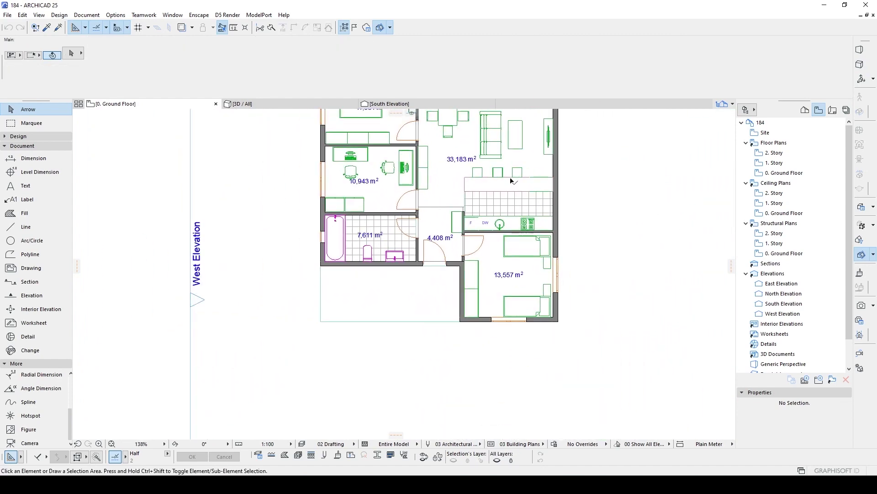
pyautogui.scroll(2, 480, 196)
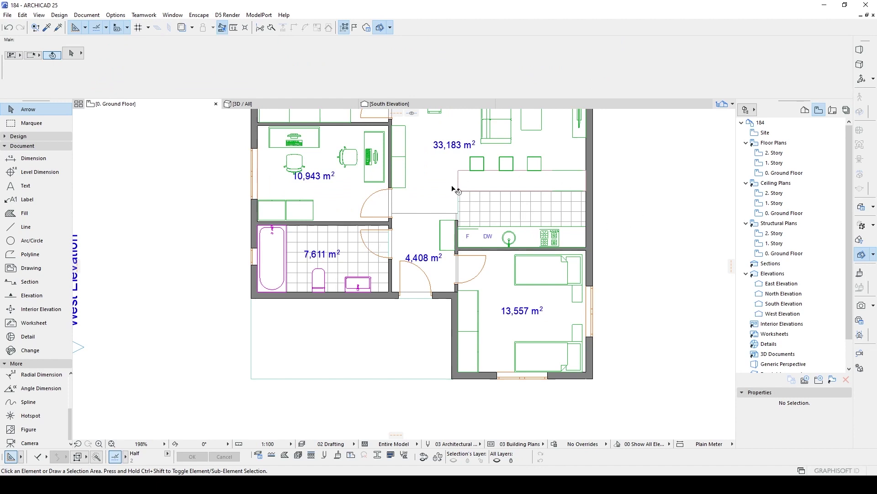
pyautogui.click(41, 213)
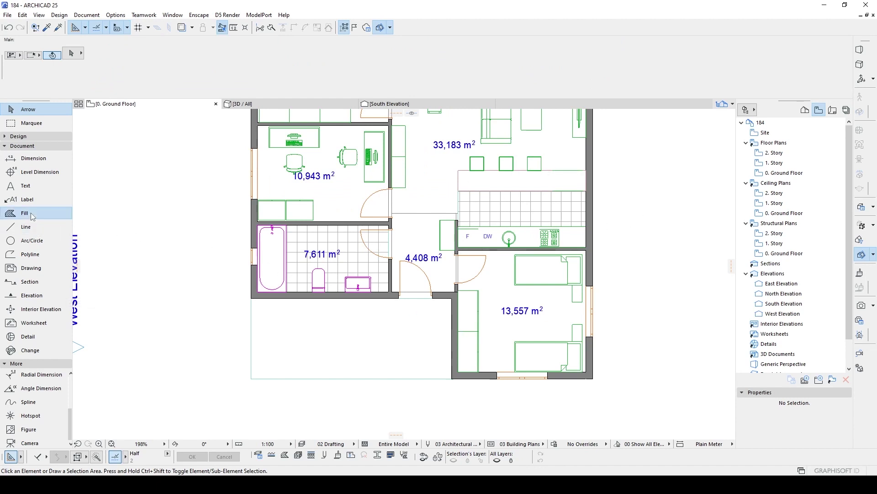
# Set the new fill to Surface (Cover Fill) category with Parquet - 02 type.
pyautogui.click(453, 84)
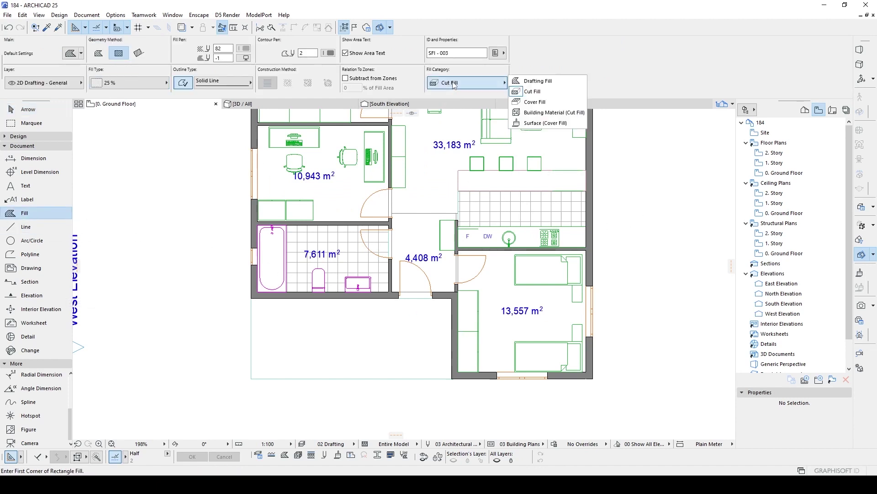
pyautogui.click(545, 123)
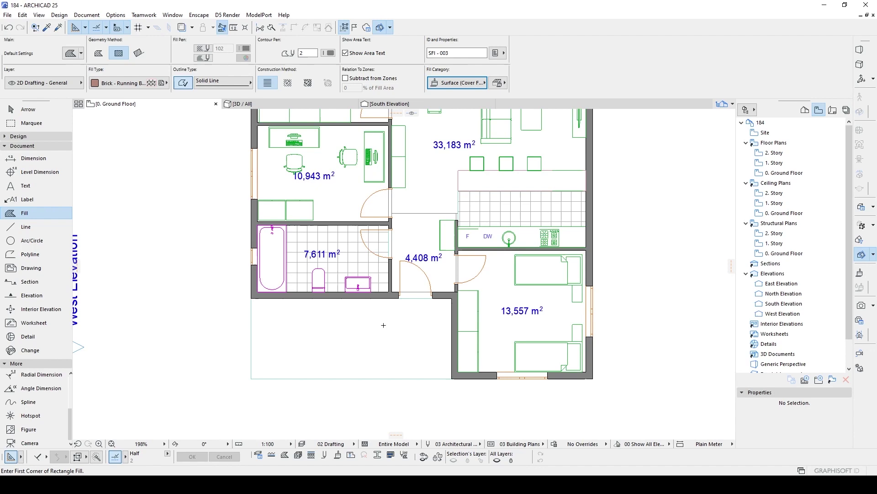
pyautogui.click(116, 86)
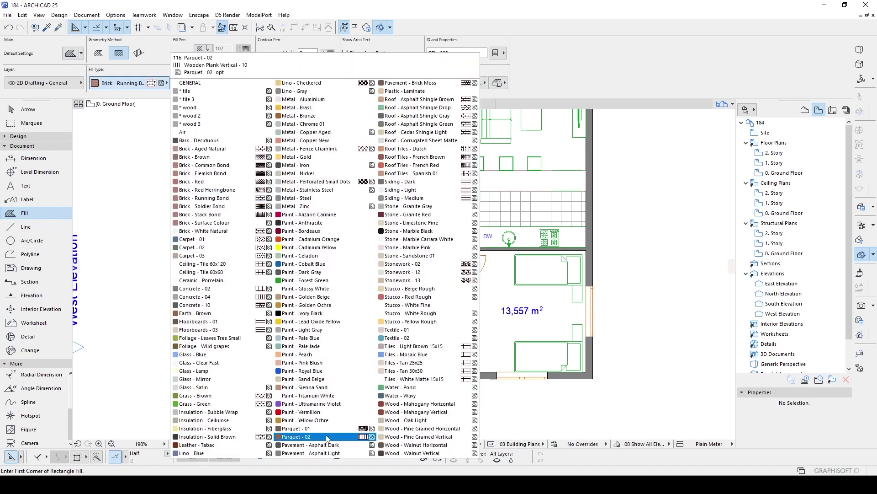
pyautogui.click(350, 439)
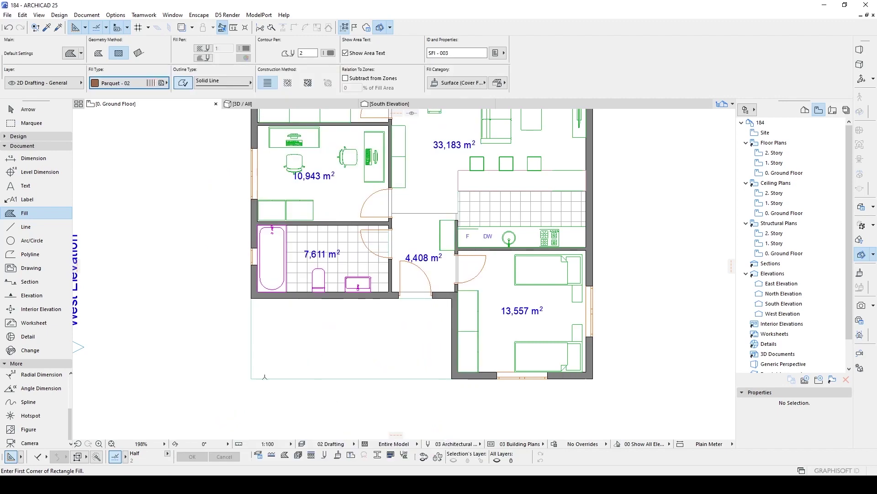
# Draw a rectangular fill over the terrace and place its 14,038 m² area label.
pyautogui.click(252, 379)
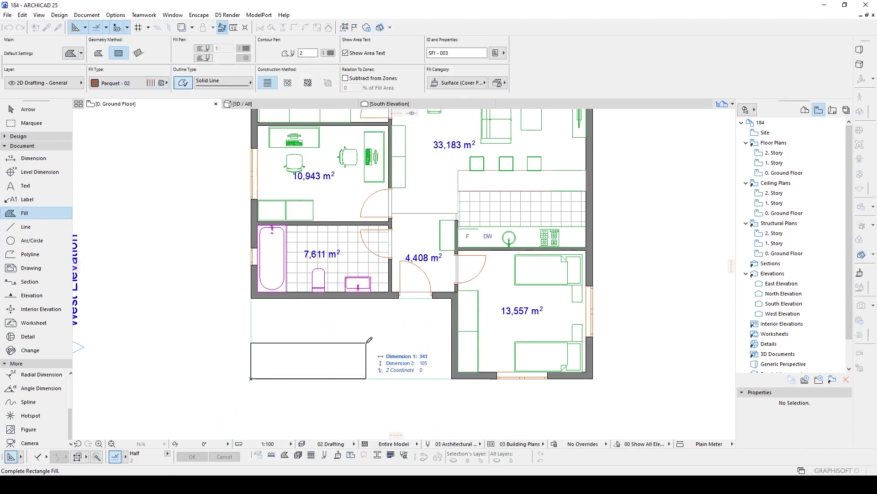
pyautogui.click(452, 297)
pyautogui.click(343, 346)
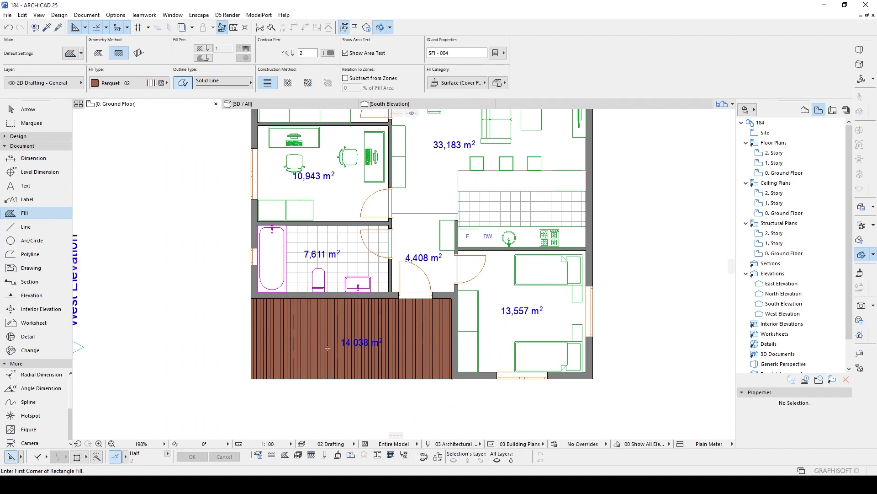
pyautogui.scroll(2, 360, 306)
pyautogui.press('Escape')
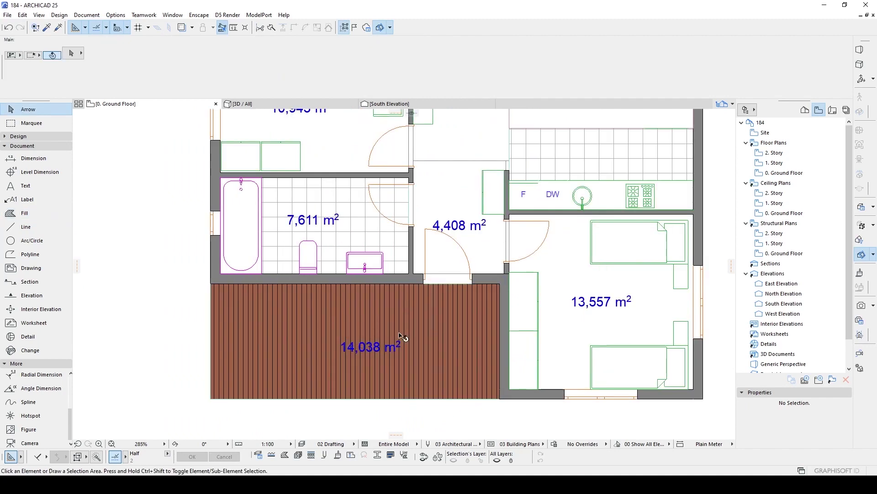
# Switch the terrace Parquet - 02 fill to Surface - Texture Fill so it renders as wood.
pyautogui.click(356, 329)
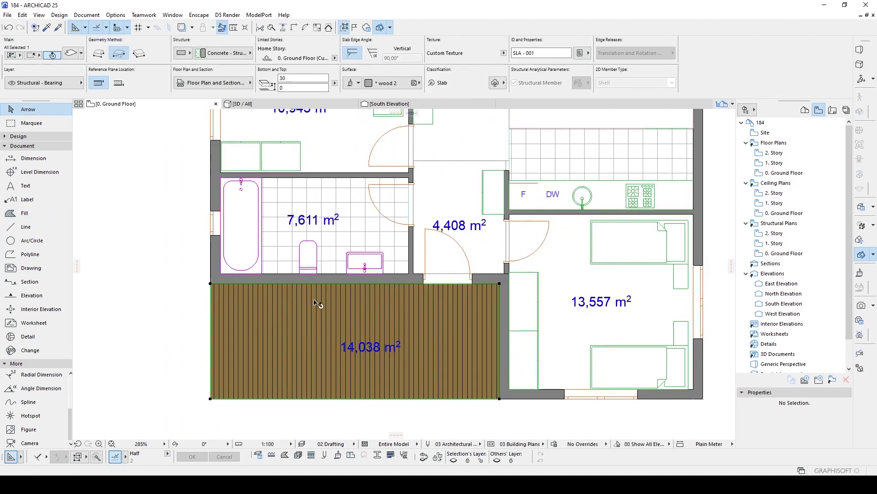
pyautogui.press('Escape')
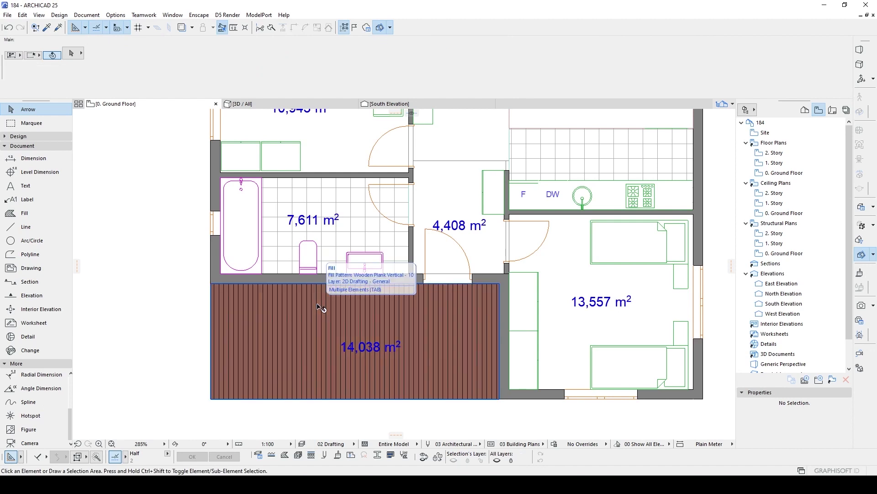
pyautogui.click(320, 307)
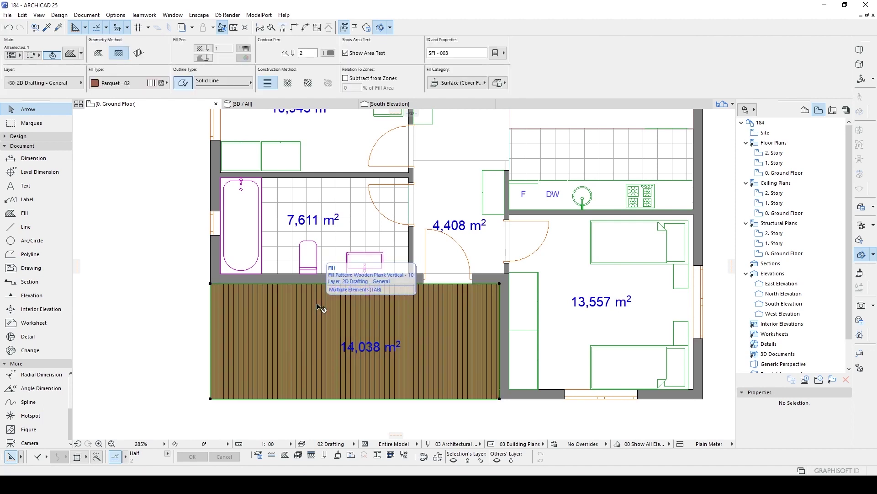
pyautogui.click(502, 83)
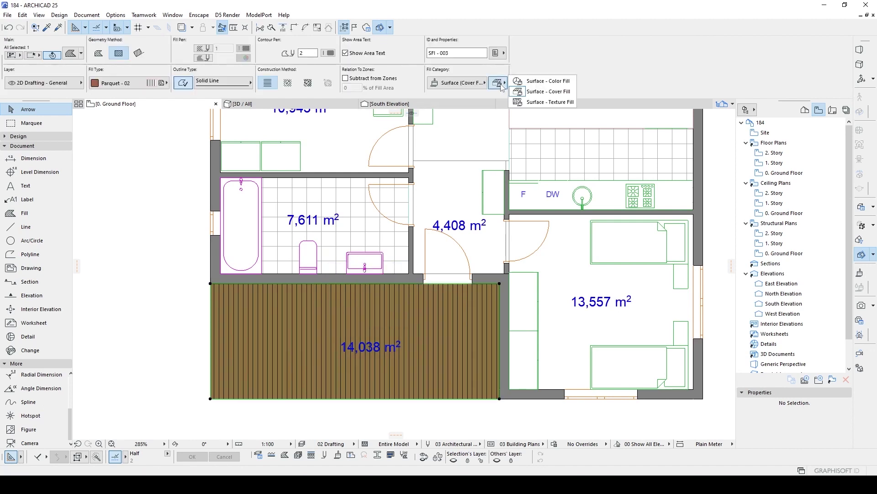
pyautogui.click(537, 105)
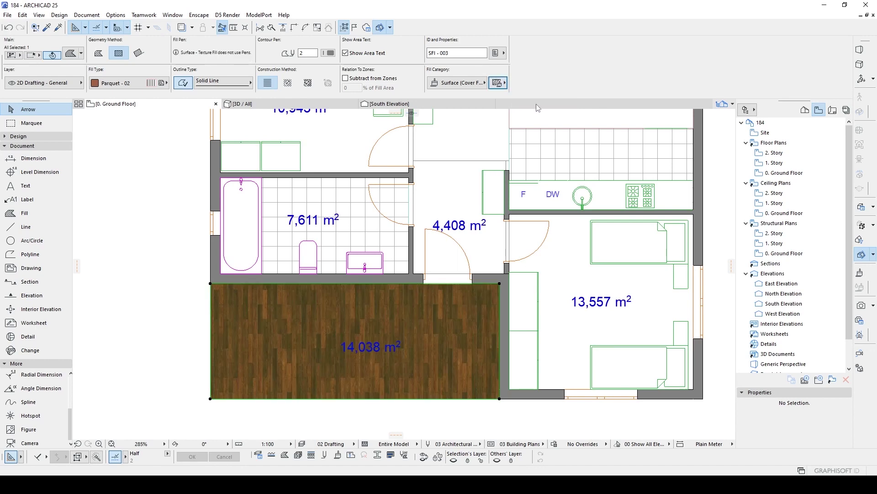
pyautogui.click(173, 278)
pyautogui.scroll(-3, 174, 275)
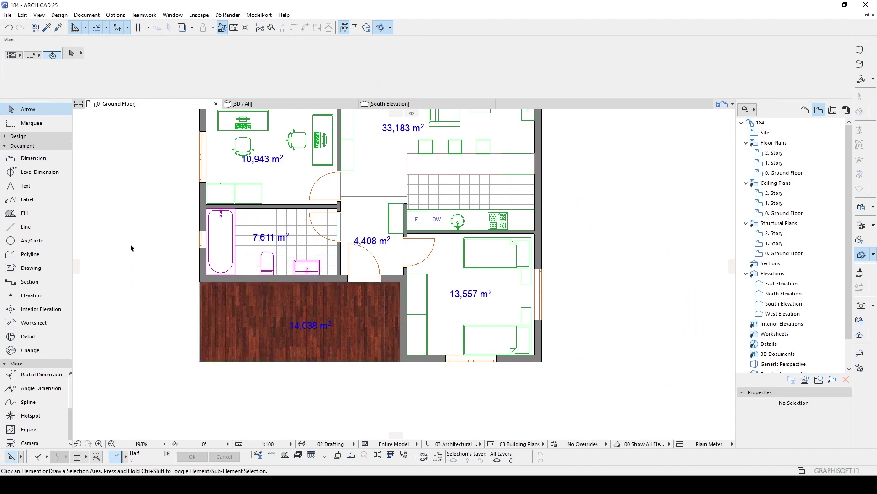
pyautogui.scroll(-4, 176, 204)
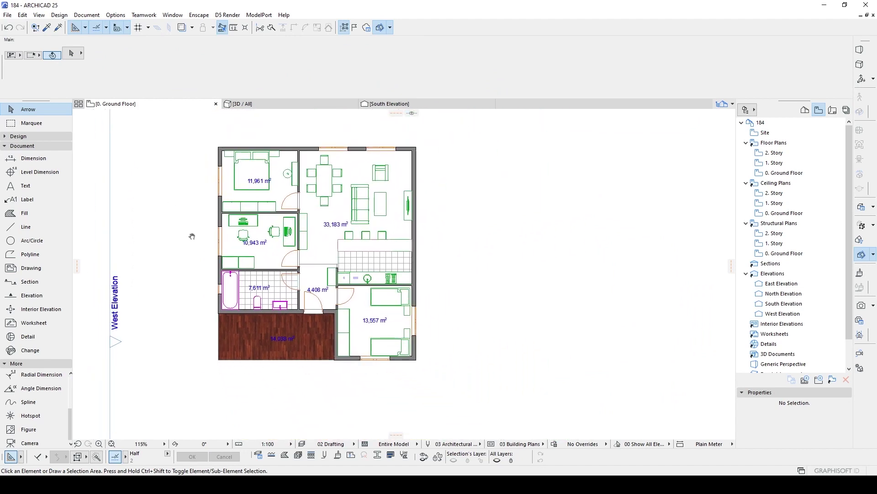
pyautogui.scroll(1, 190, 237)
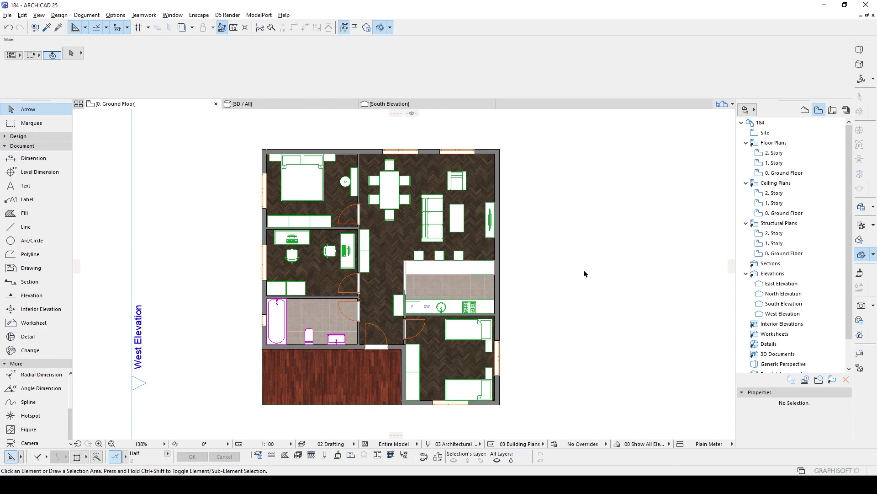